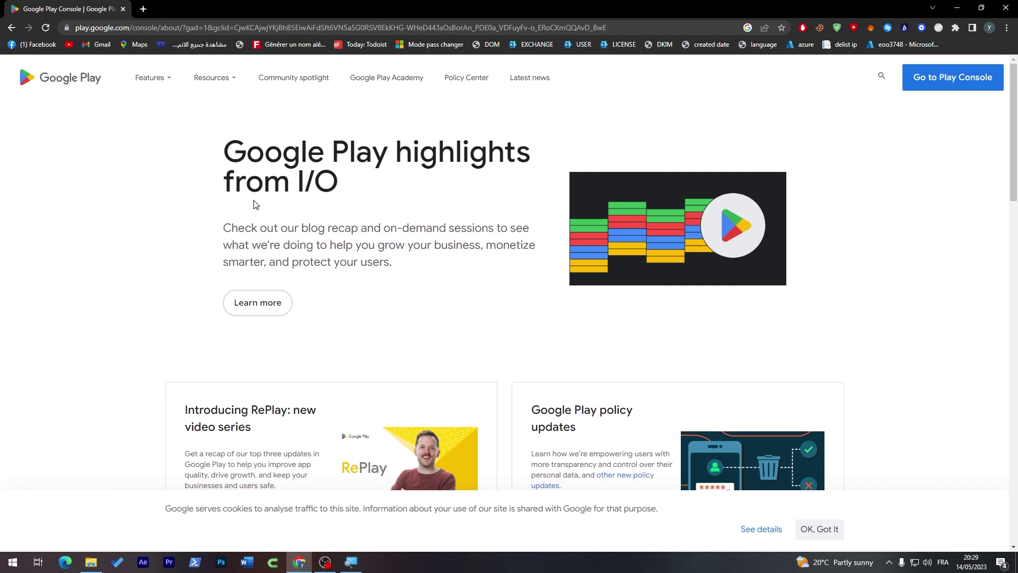
- Select the I/O highlights heading, then clear the selection
drag(247, 153, 329, 183)
click(328, 184)
drag(224, 156, 373, 178)
click(403, 157)
- Go to Play Console and confirm your identity with the account password
click(944, 85)
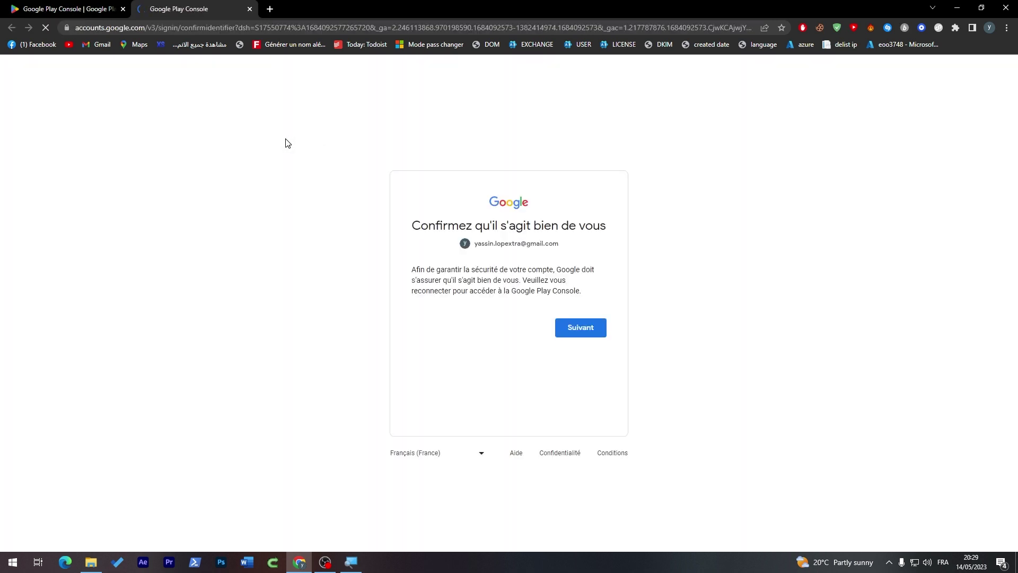
click(574, 333)
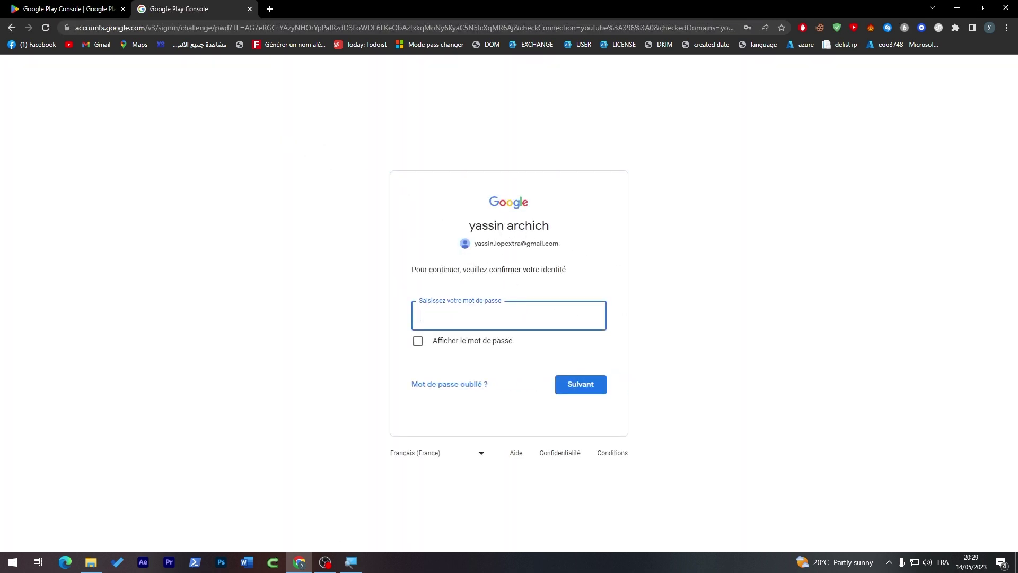
click(503, 259)
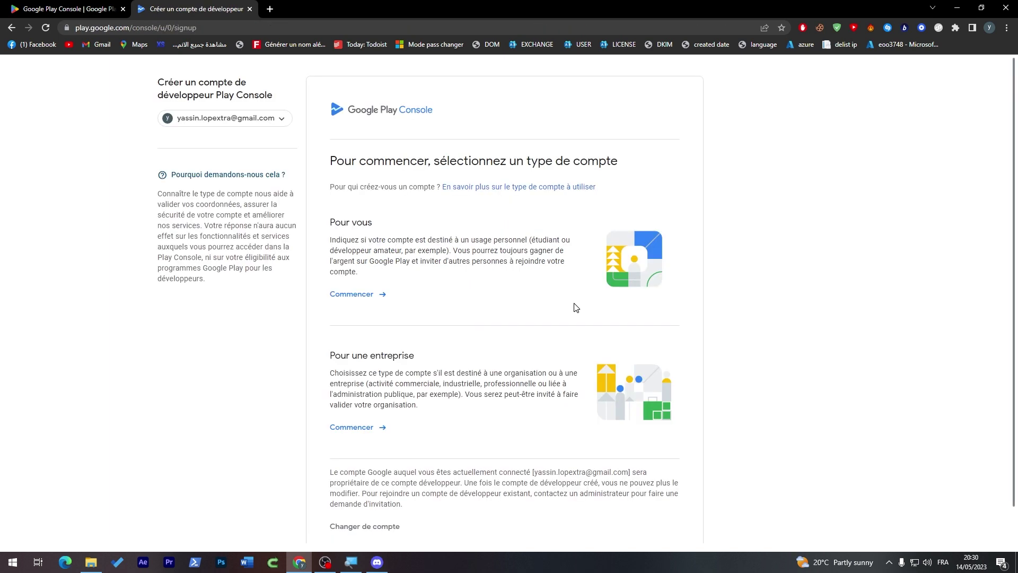
- Translate the French signup page into English
right_click(810, 155)
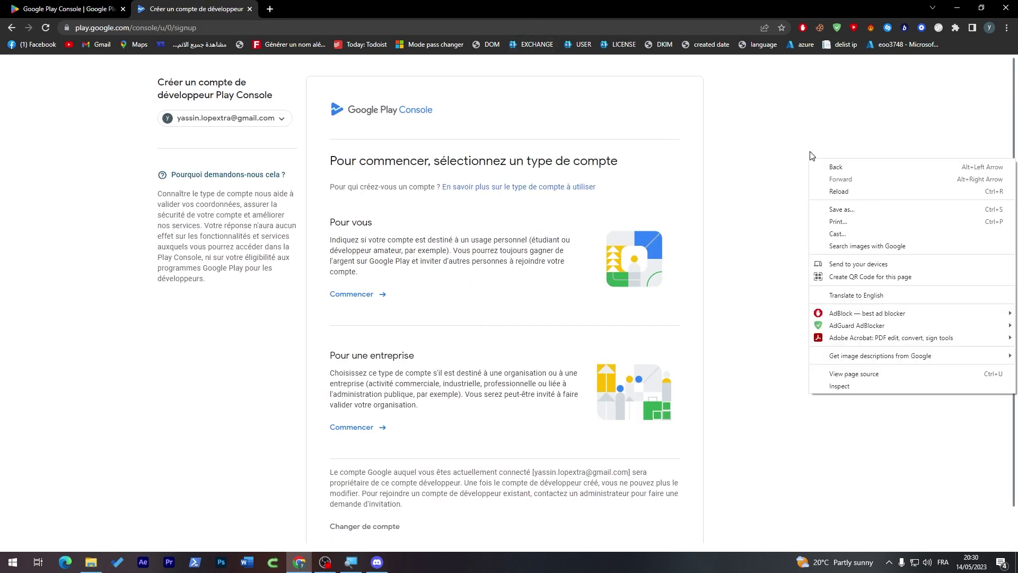
scroll(902, 299, down, 1)
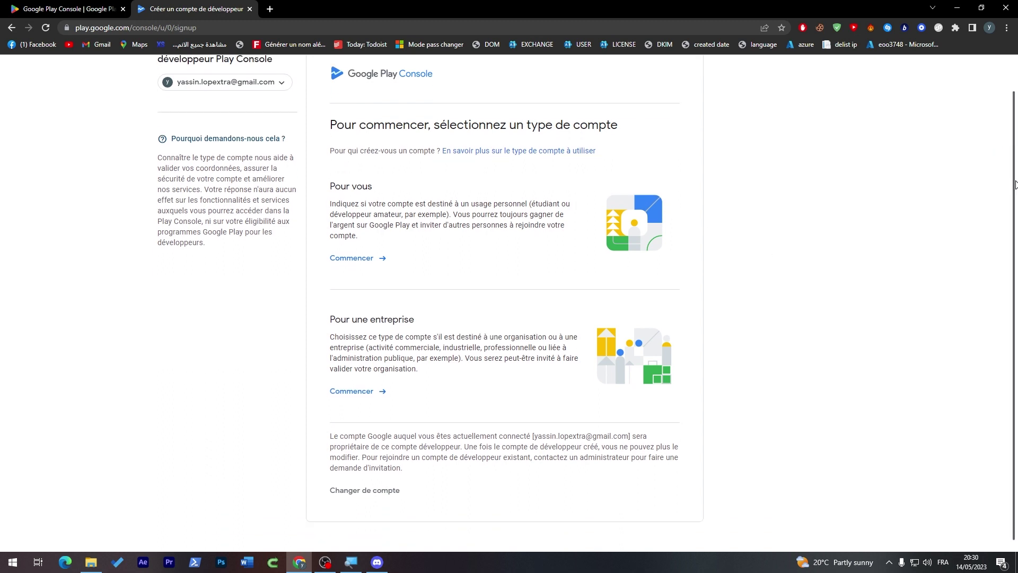
right_click(946, 305)
click(891, 445)
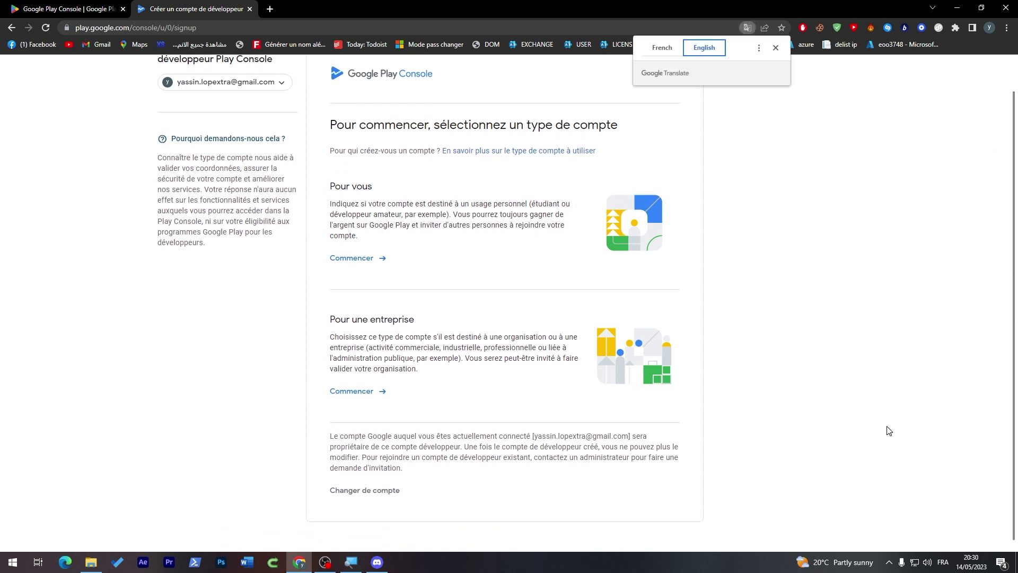
- Choose Begin under 'For you' to create a personal developer account
drag(330, 145, 431, 147)
click(432, 147)
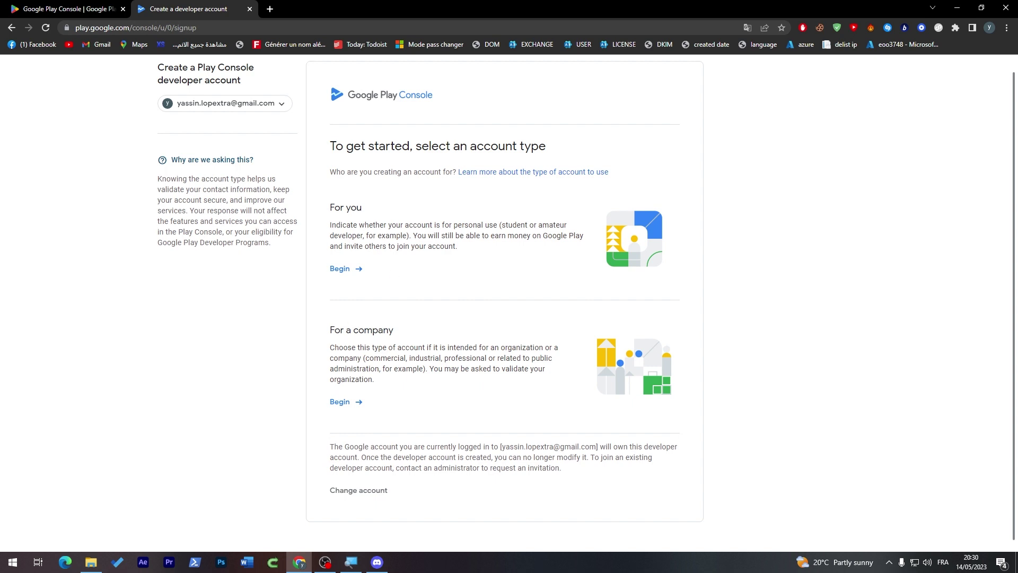
drag(330, 208, 380, 215)
click(362, 294)
click(342, 269)
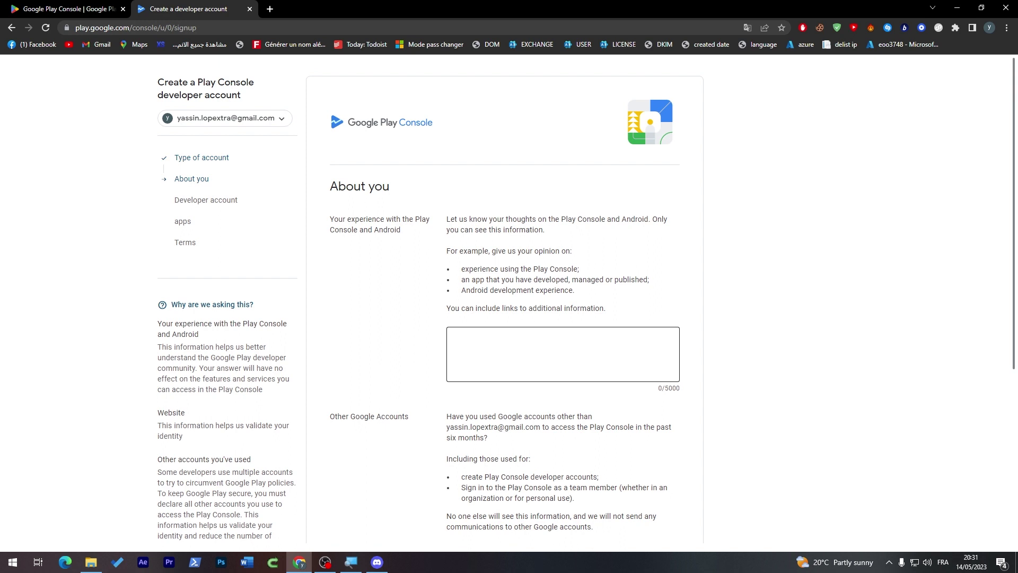
- Leave the required Play Console experience field empty for now and start a new browser tab
drag(1014, 229, 1013, 286)
click(488, 265)
click(788, 220)
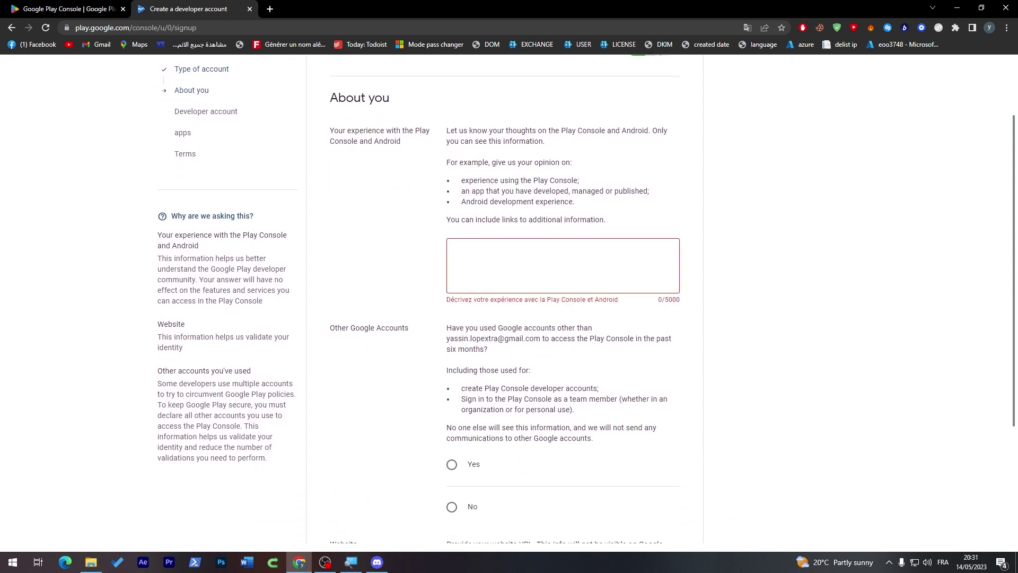
click(270, 9)
- Load ChatGPT and copy the signup form's example experience questions
text(cha)
key(Return)
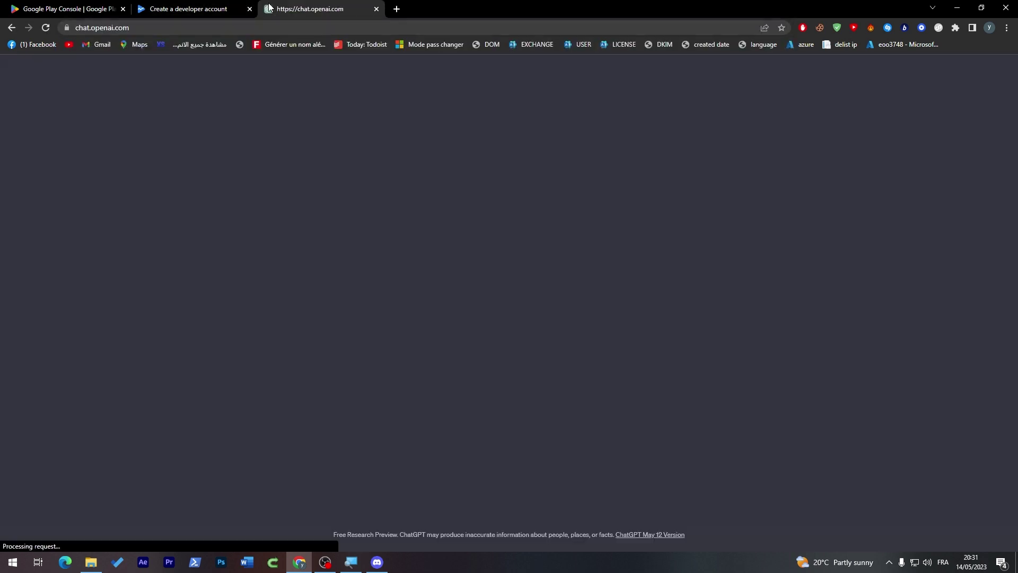
click(159, 9)
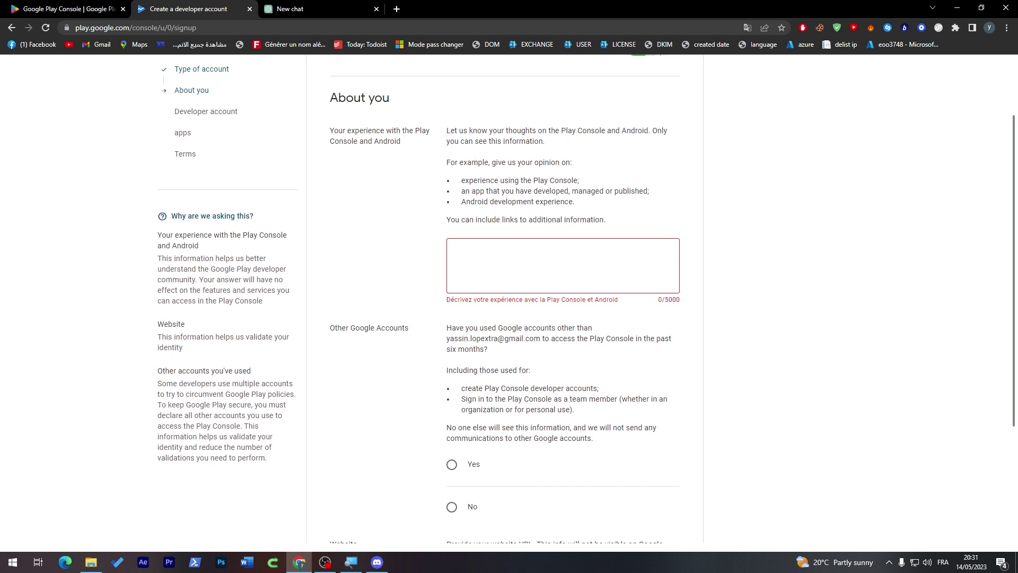
drag(446, 162, 601, 209)
key(ctrl+c)
- Send ChatGPT 'give me an answer to this' followed by the quoted form questions
click(294, 15)
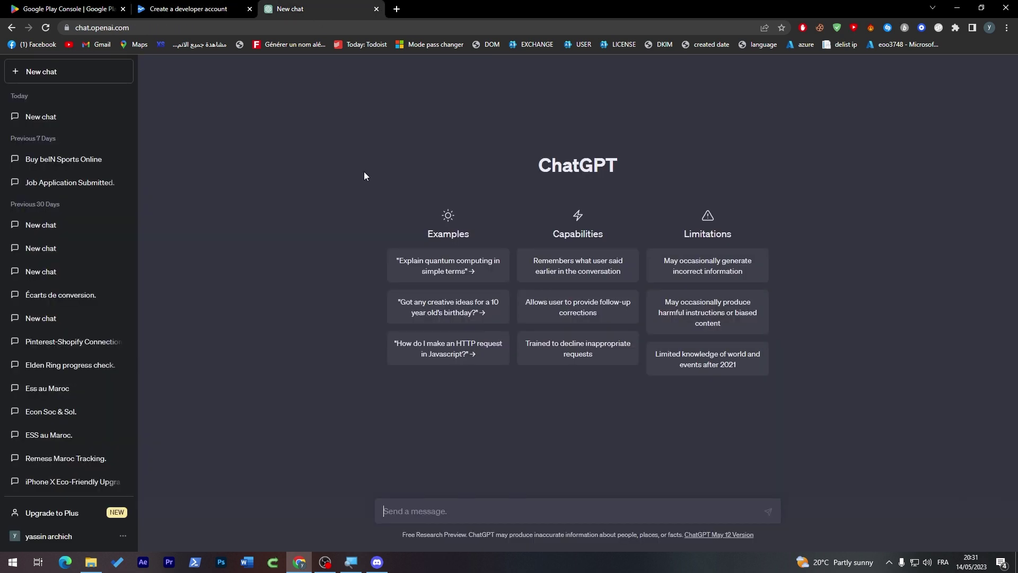
text(give me an answer to this)
key(ctrl+v)
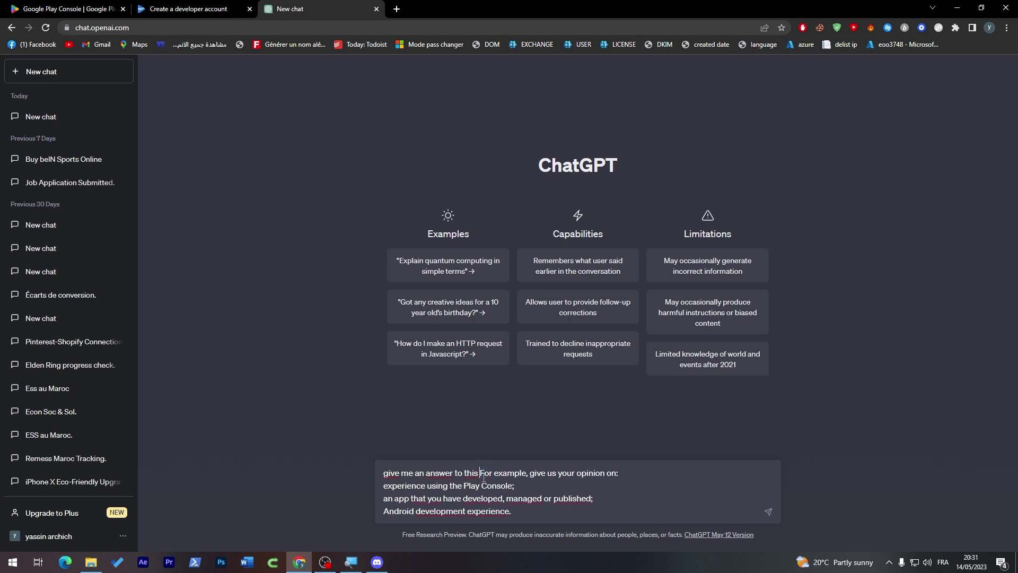
click(483, 477)
text(")
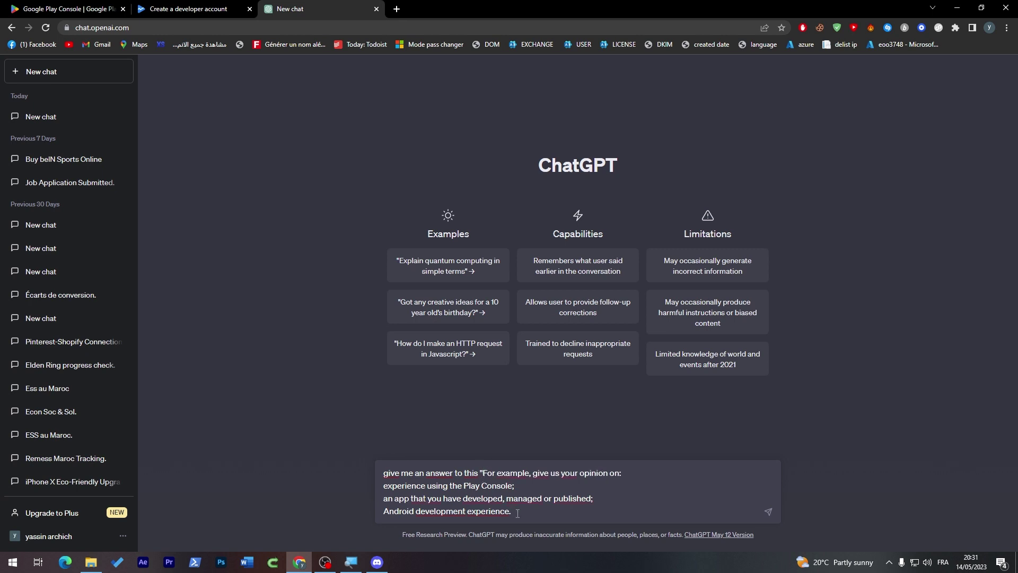
key(Return)
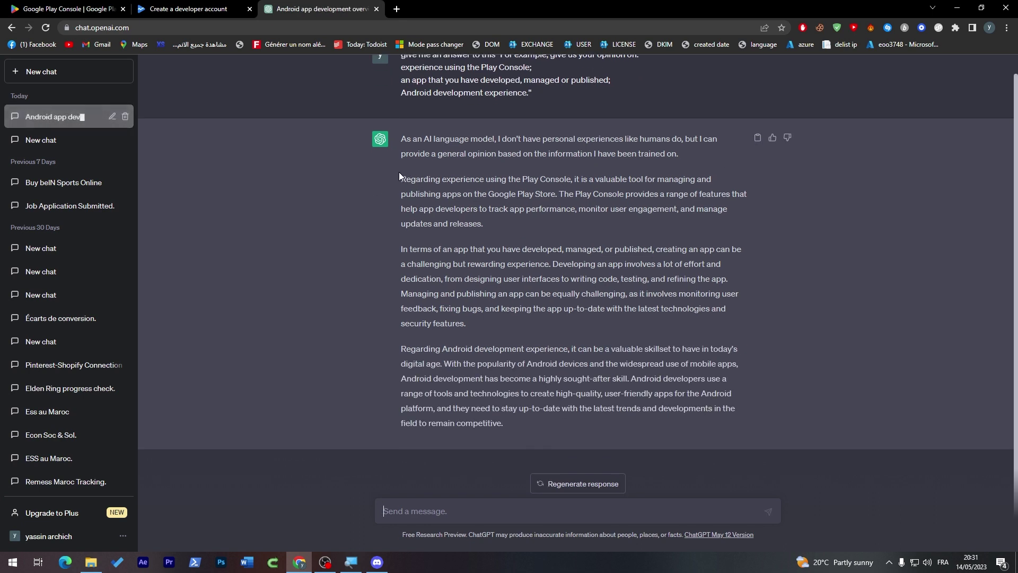
- Copy ChatGPT's three-paragraph answer and return to the signup form
drag(399, 170, 523, 422)
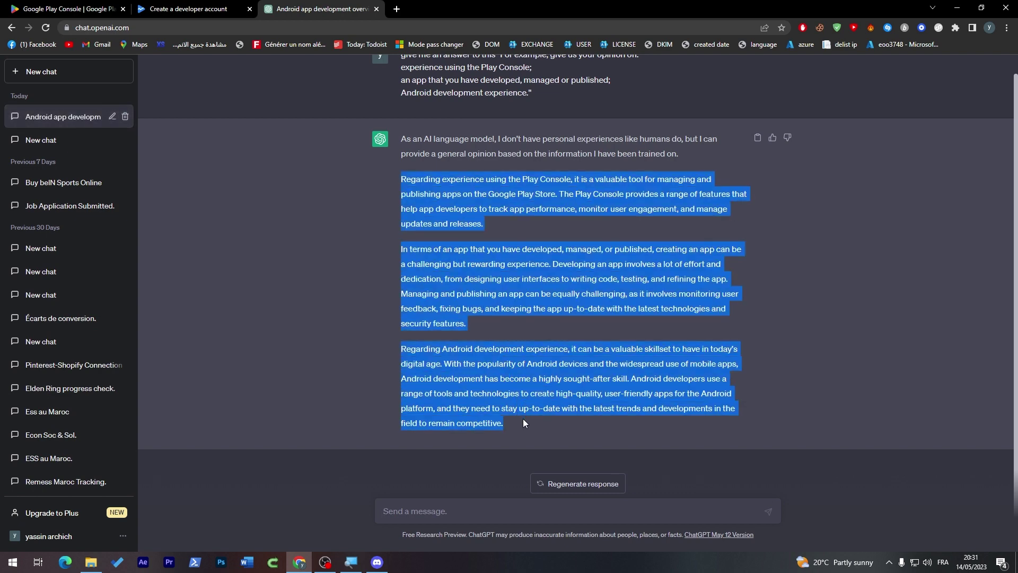
key(ctrl+c)
click(189, 8)
- Paste ChatGPT's answer into the Play Console experience box
click(537, 243)
key(ctrl+v)
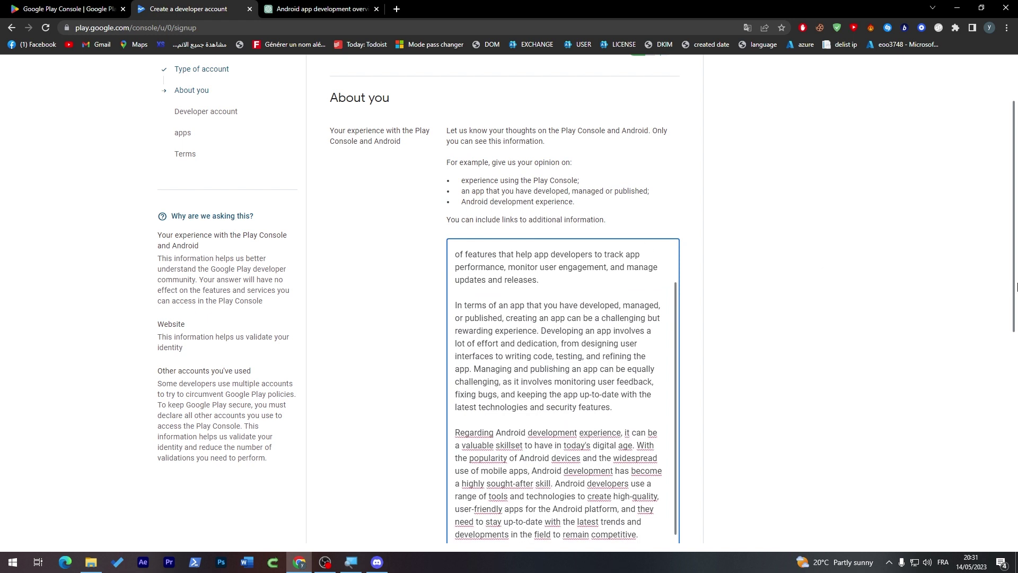
scroll(950, 287, down, 8)
click(972, 441)
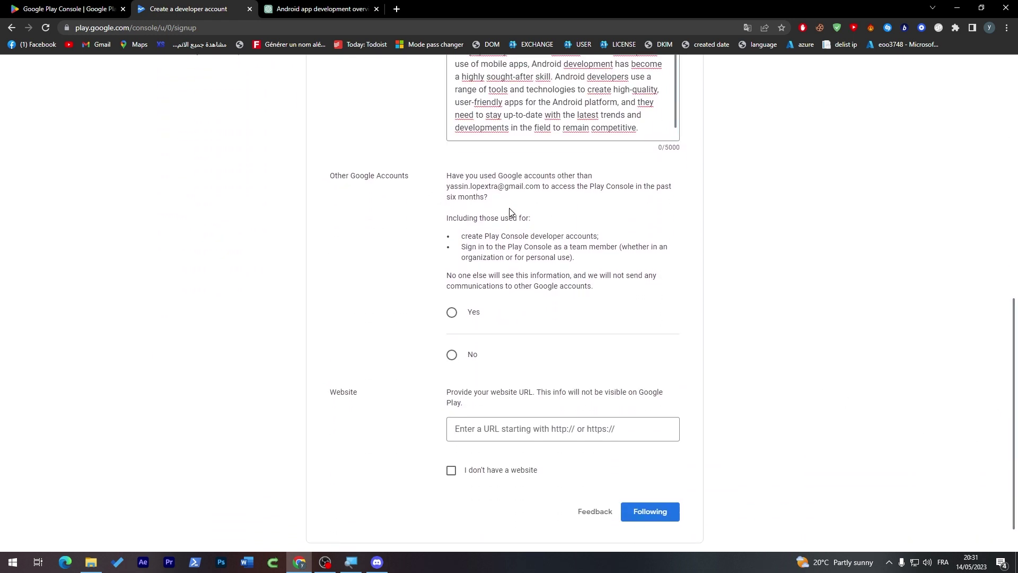
- Answer No to using other Google accounts for Play Console
drag(447, 176, 574, 186)
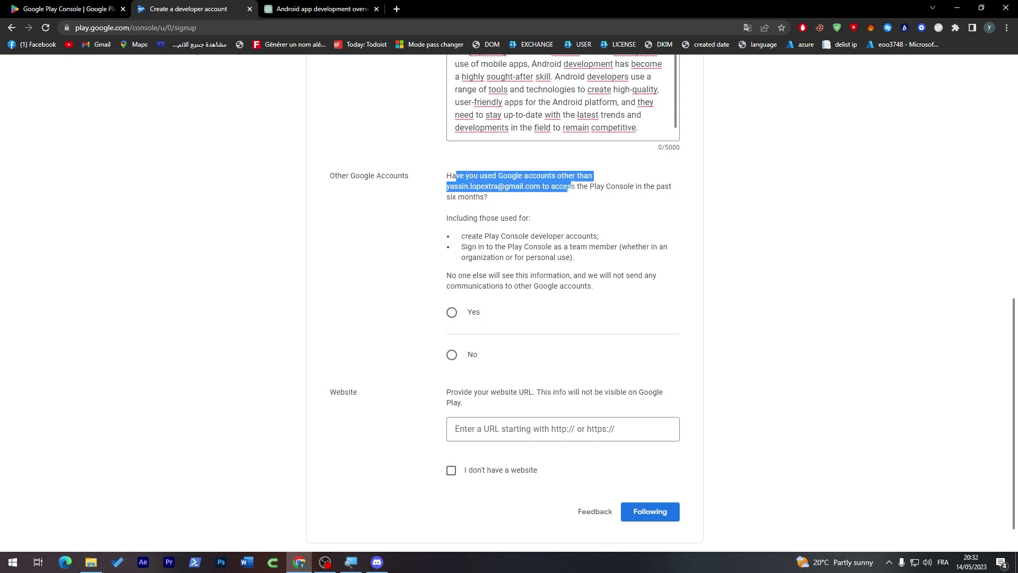
click(487, 196)
click(481, 311)
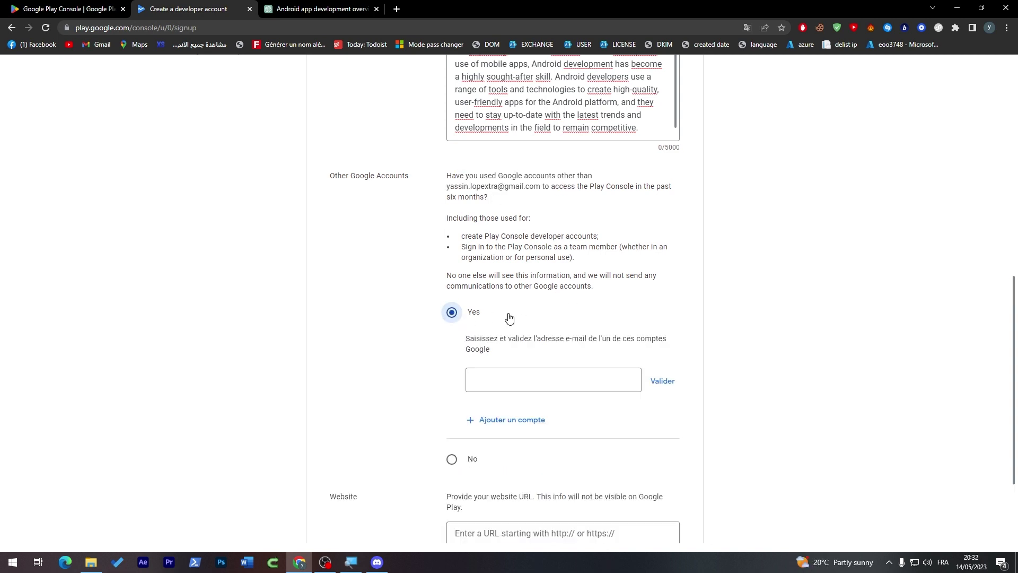
scroll(1015, 303, down, 3)
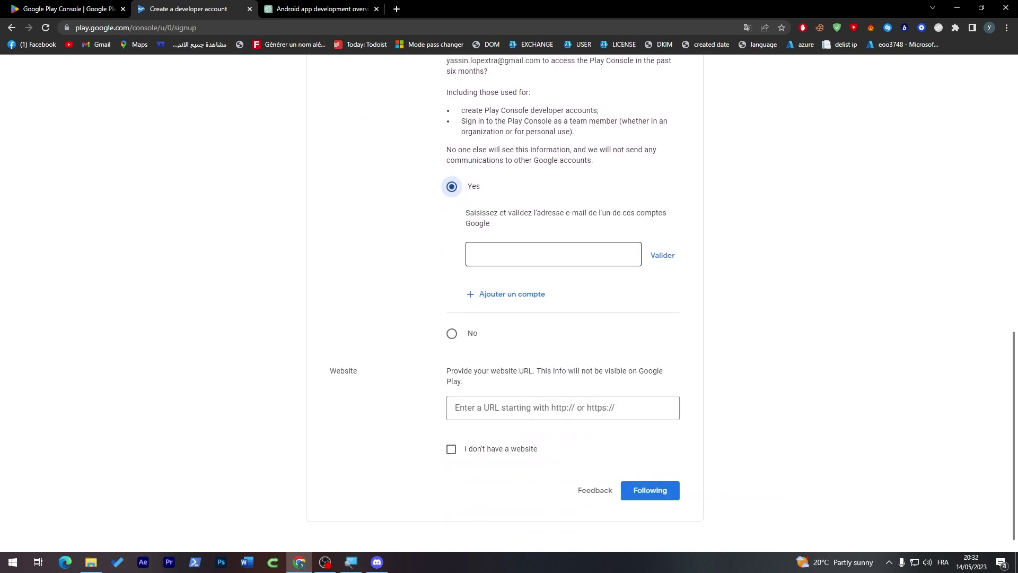
click(480, 327)
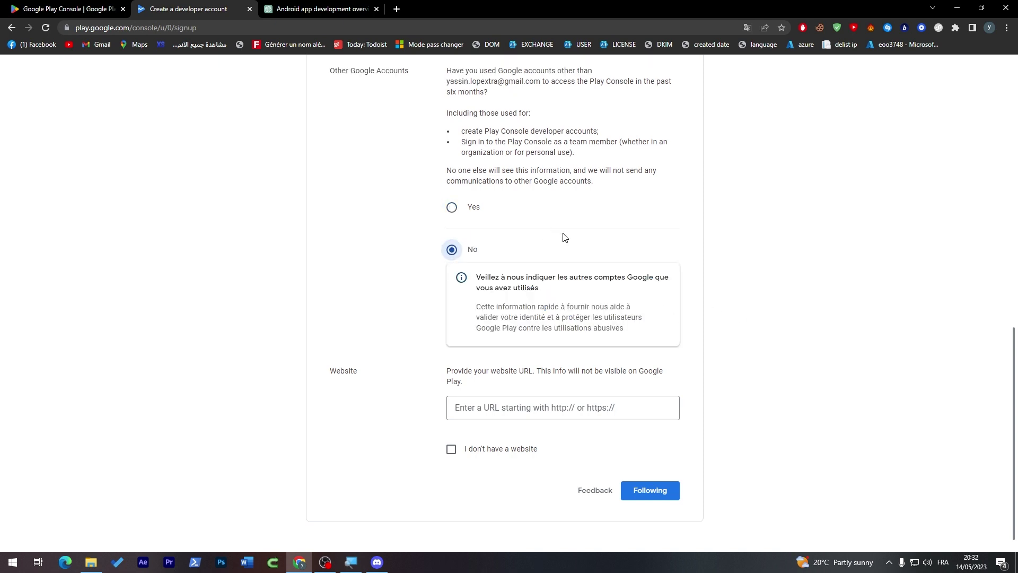
- Translate the remaining French text on the page into English
right_click(874, 301)
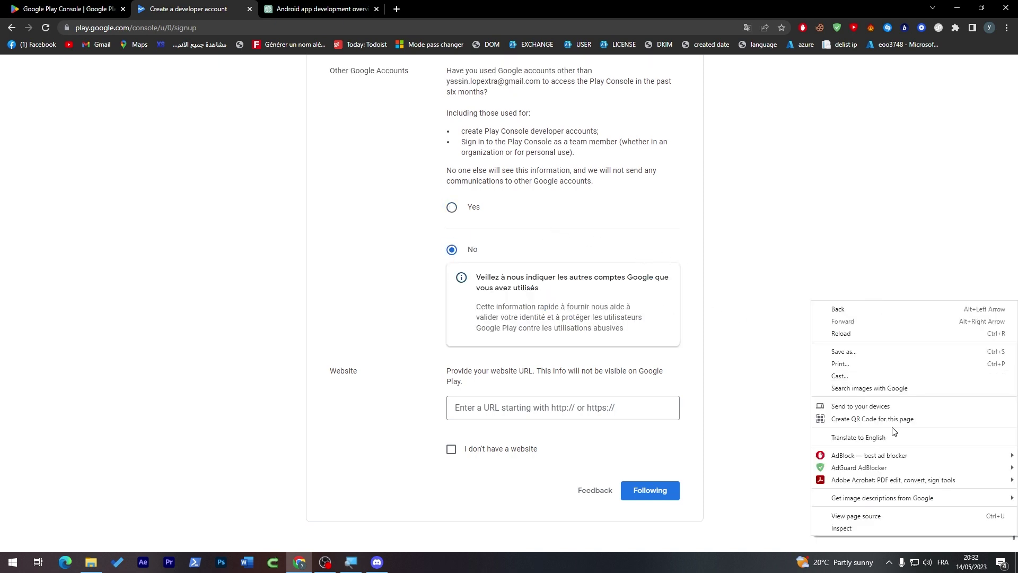
click(874, 437)
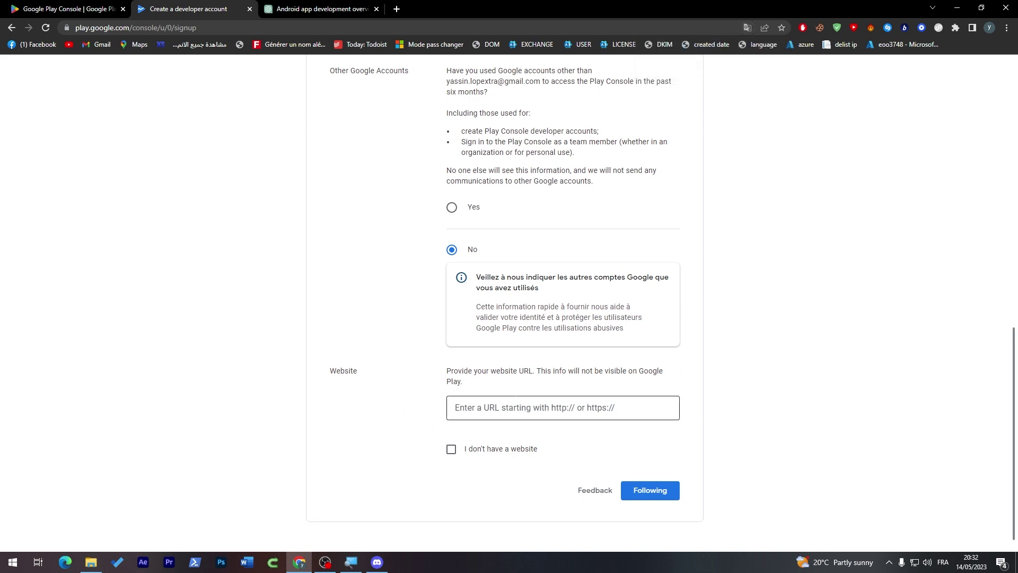
scroll(1008, 508, up, 12)
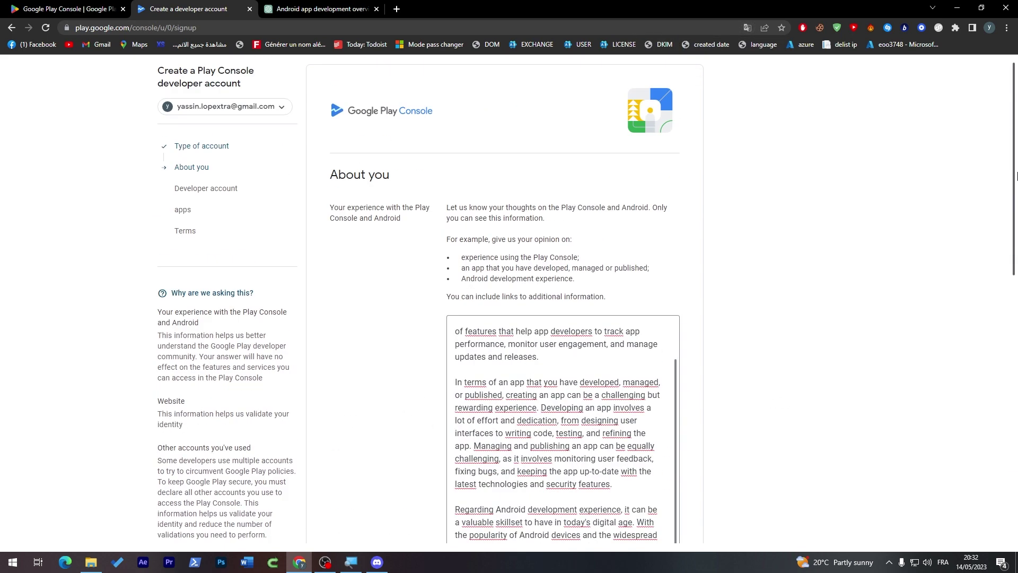
scroll(1008, 508, down, 12)
- Tick 'I don't have a website' and continue to the Developer account step
click(655, 493)
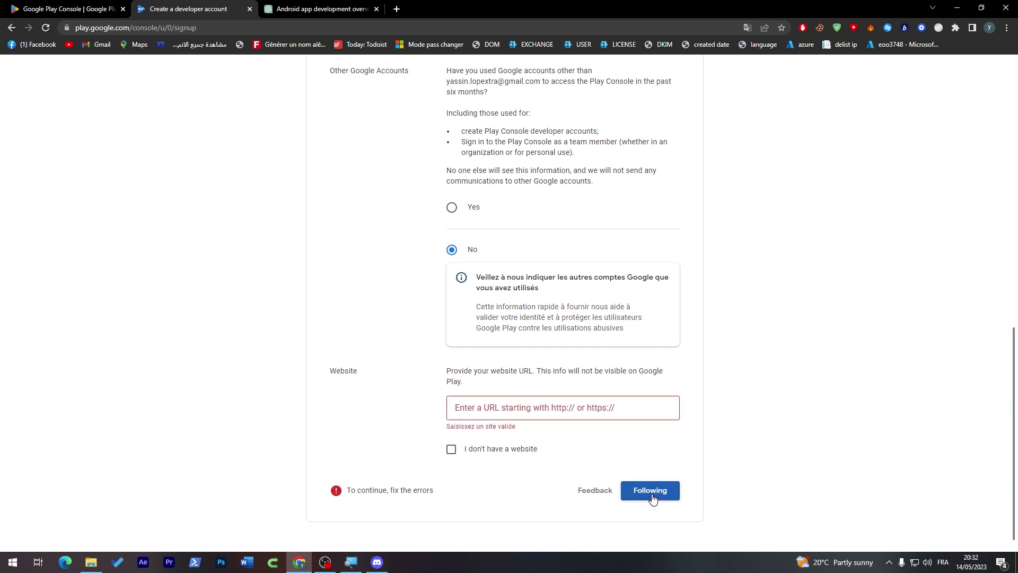
click(456, 407)
text(www.hespress.com)
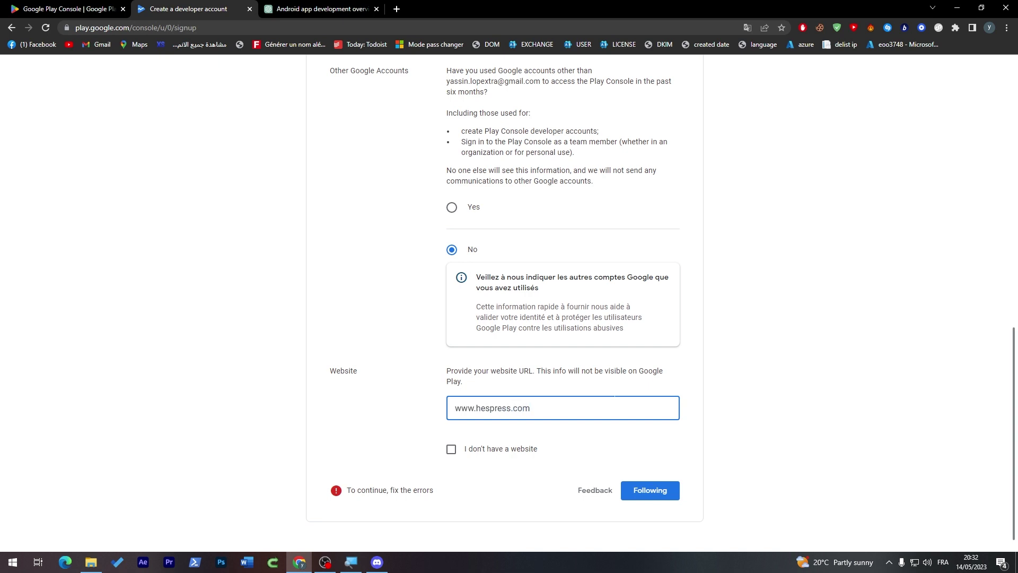
click(475, 449)
scroll(1016, 379, down, 2)
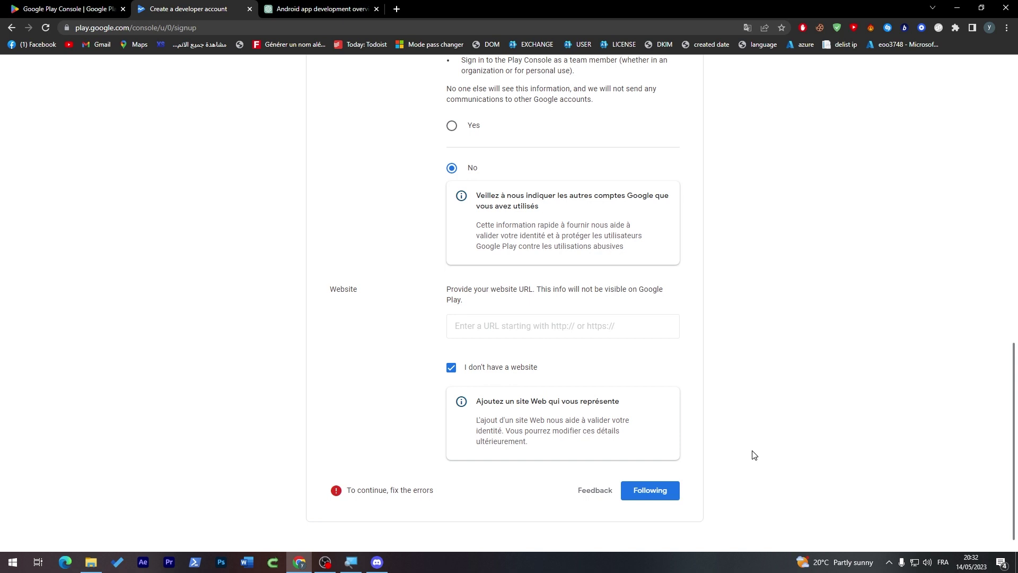
click(663, 495)
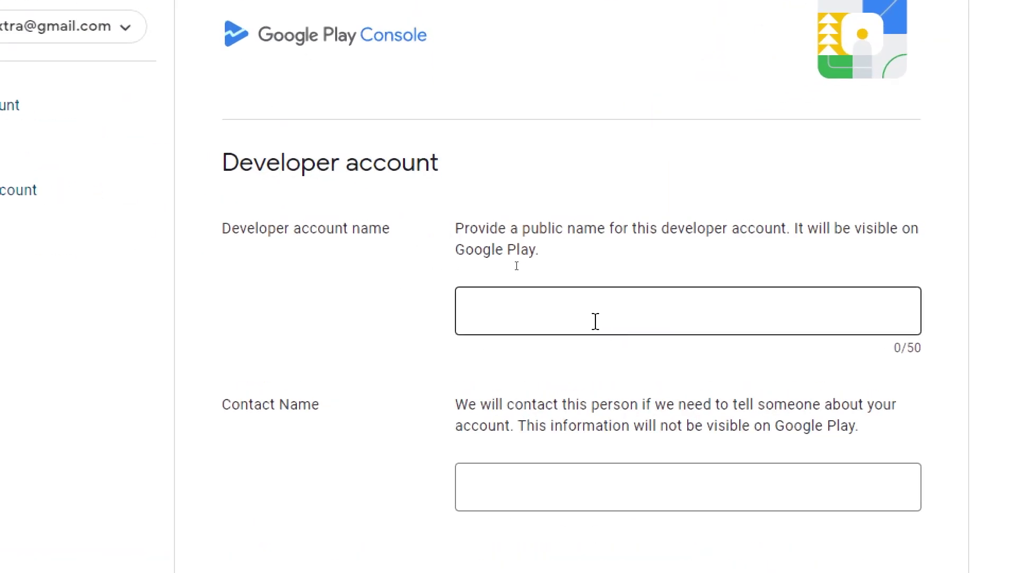
- Enter the developer account name and reuse the same name as contact name
click(592, 319)
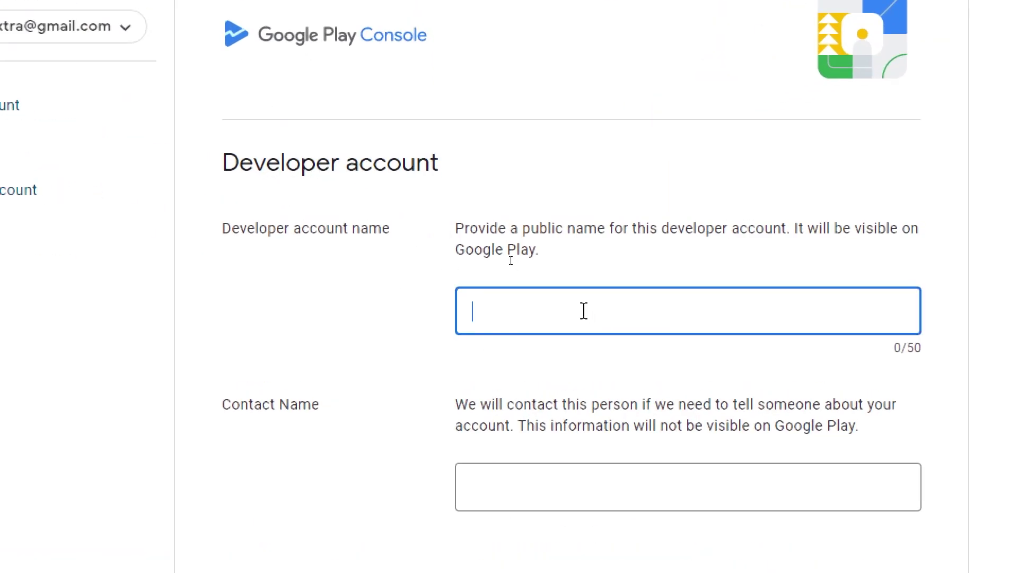
text(Loly)
key(ctrl+a)
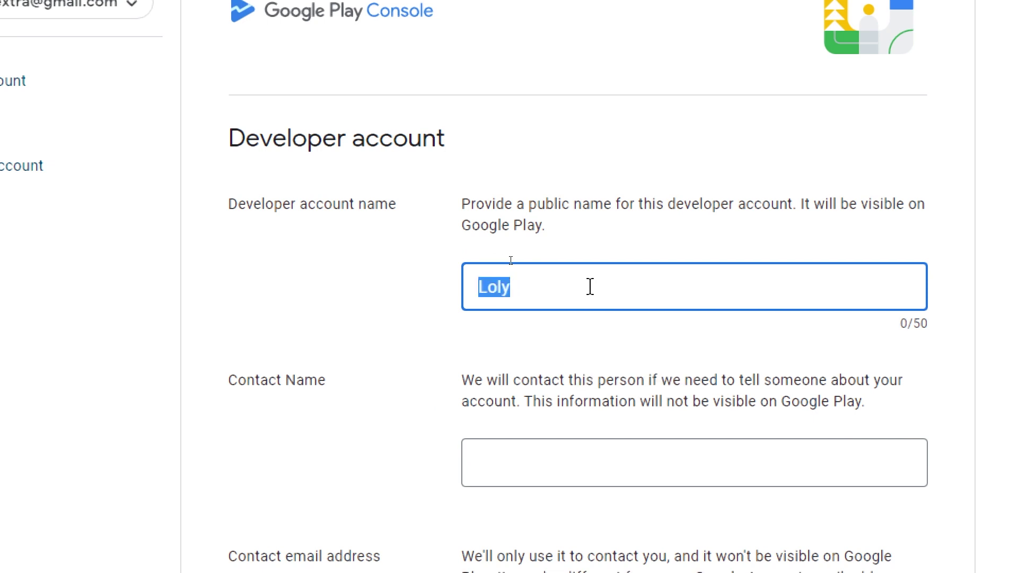
click(536, 452)
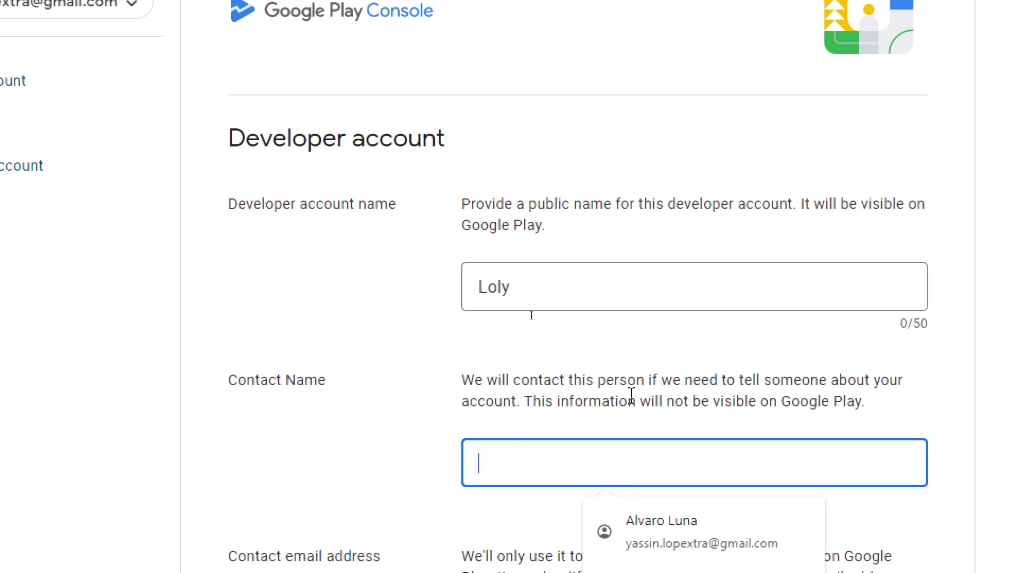
key(ctrl+v)
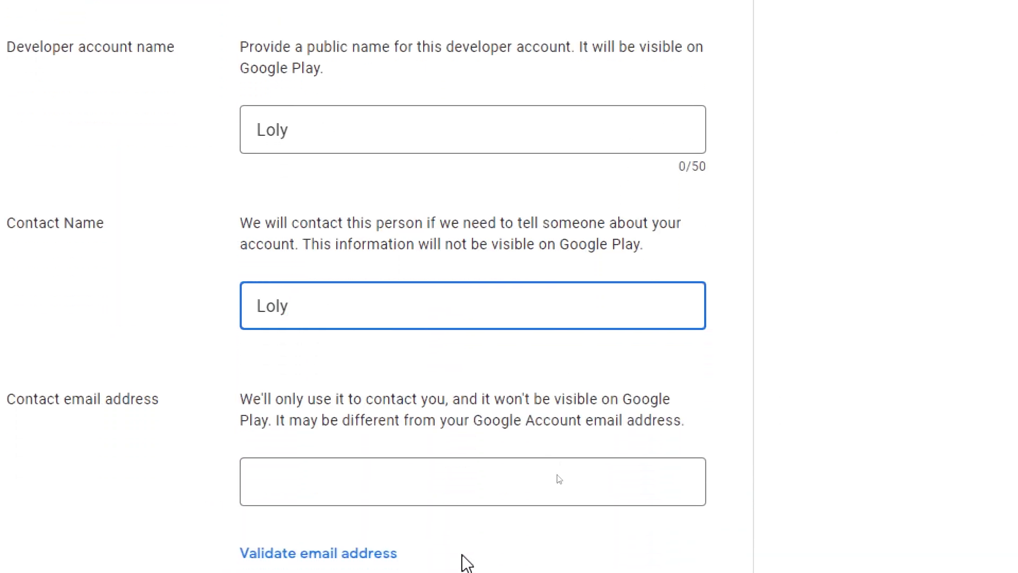
- Fill the contact e-mail from a saved suggestion and validate it
click(995, 463)
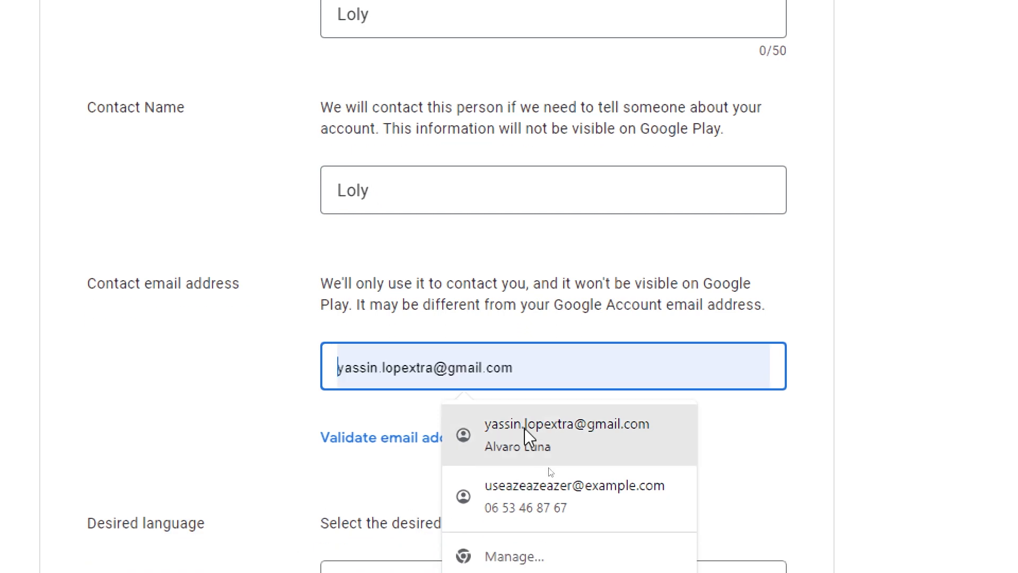
click(529, 437)
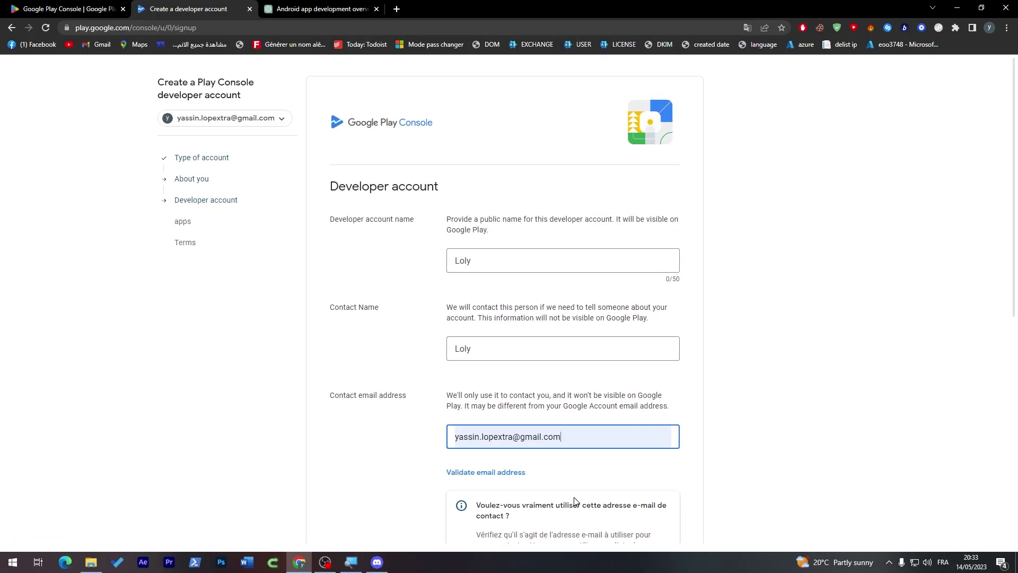
drag(996, 293, 996, 310)
scroll(933, 328, down, 3)
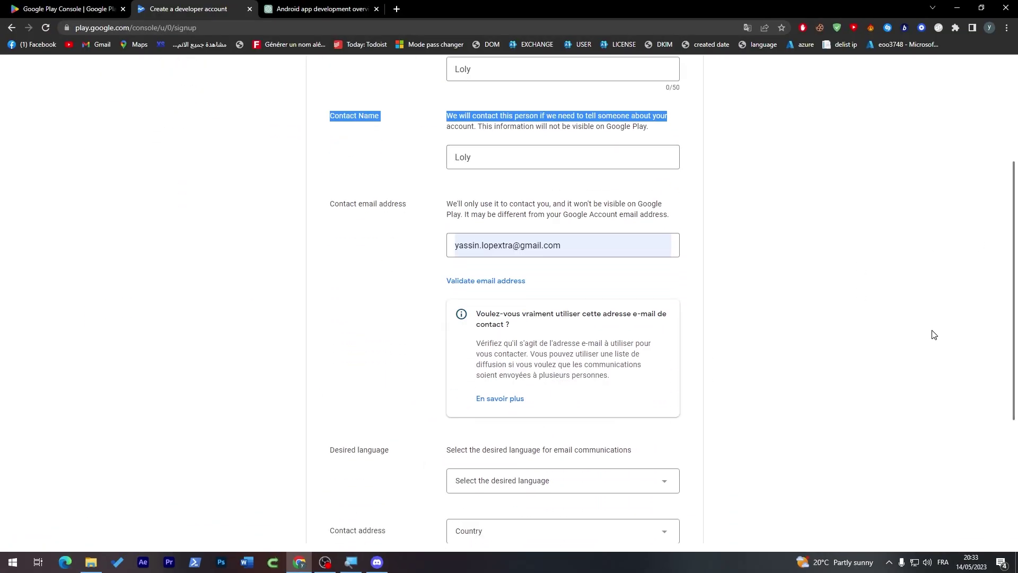
click(498, 282)
- Search the e-mail language list for English, closing it without choosing
drag(1013, 238, 1001, 355)
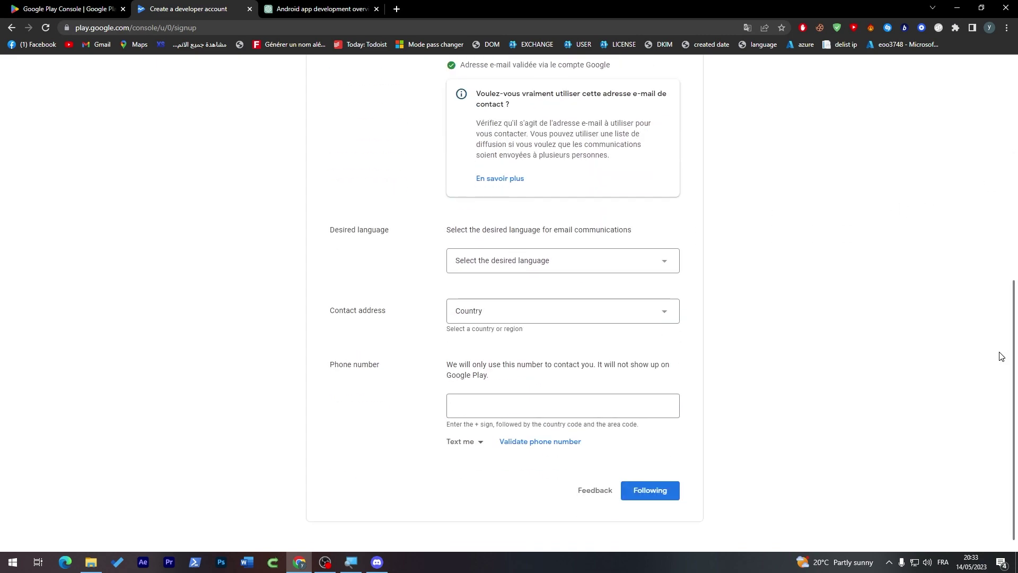
drag(330, 231, 484, 260)
click(484, 259)
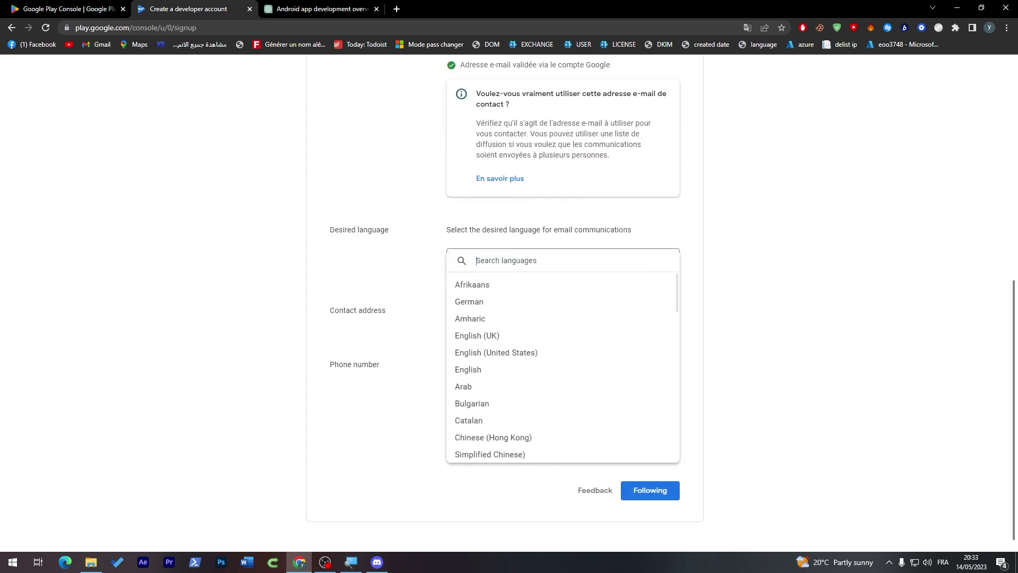
text(eng)
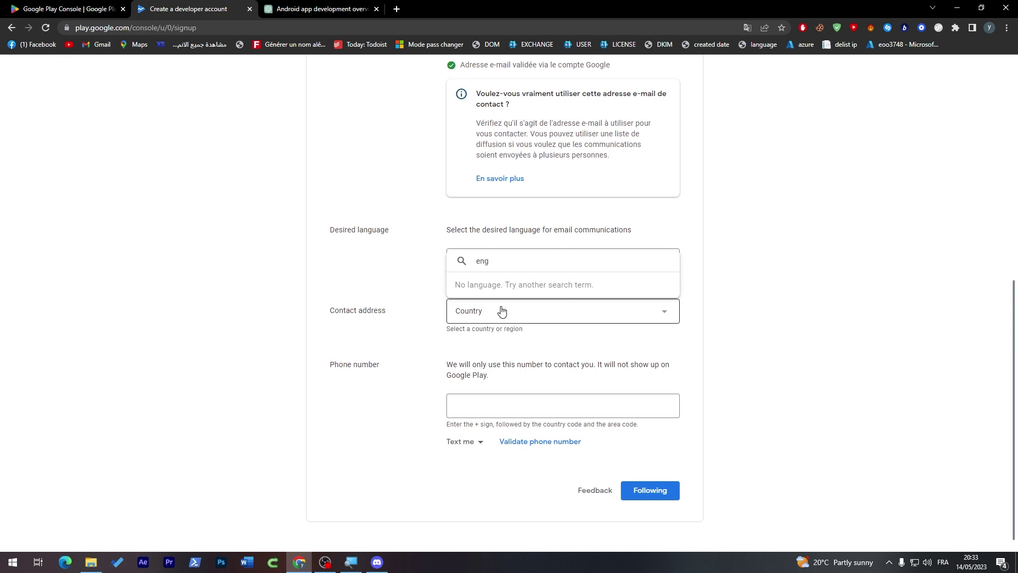
key(BackSpace)
key(BackSpace)
key(BackSpace)
text(ang)
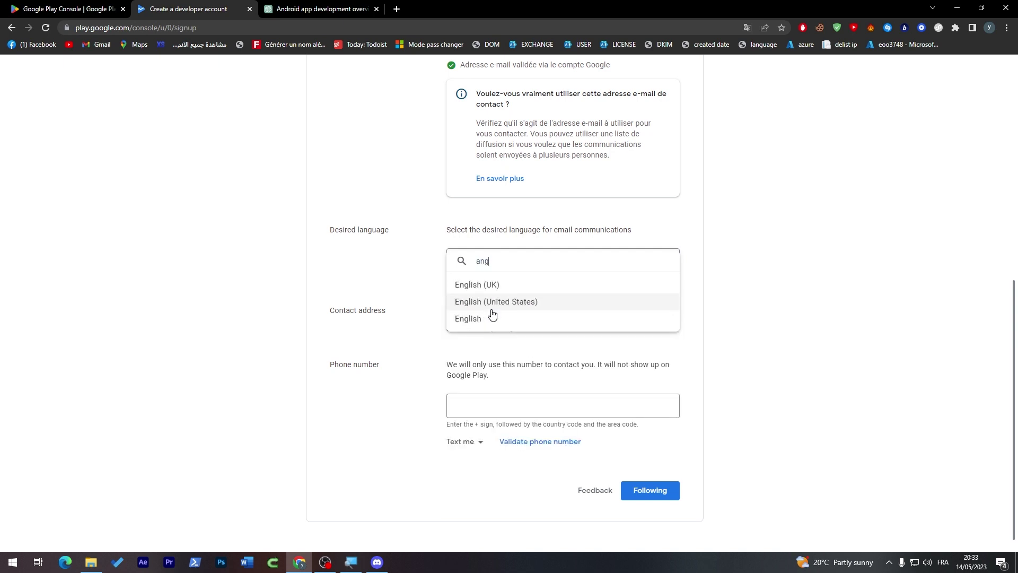
click(466, 318)
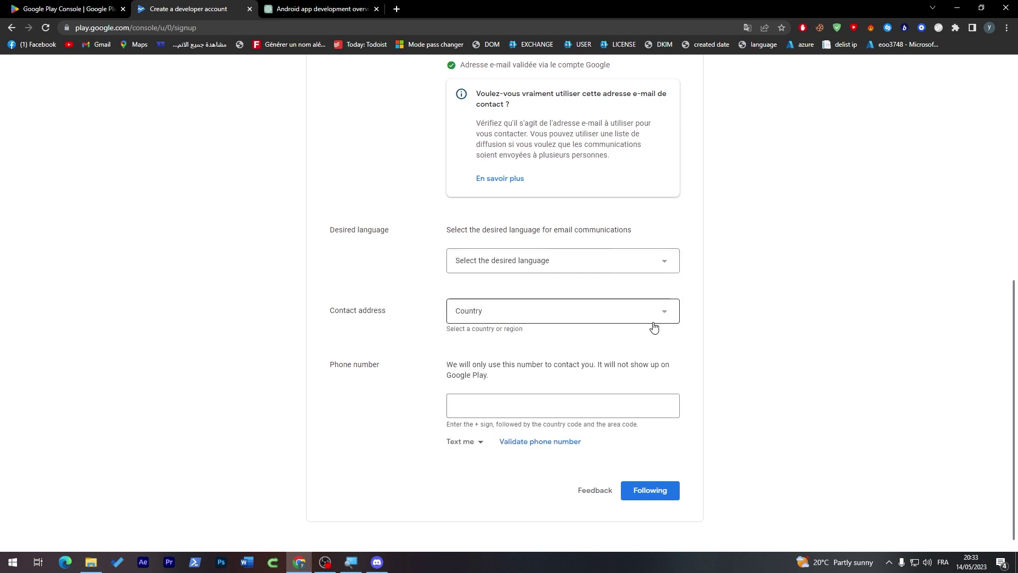
- Pick Morocco as the contact country and focus the first postal address line
click(480, 314)
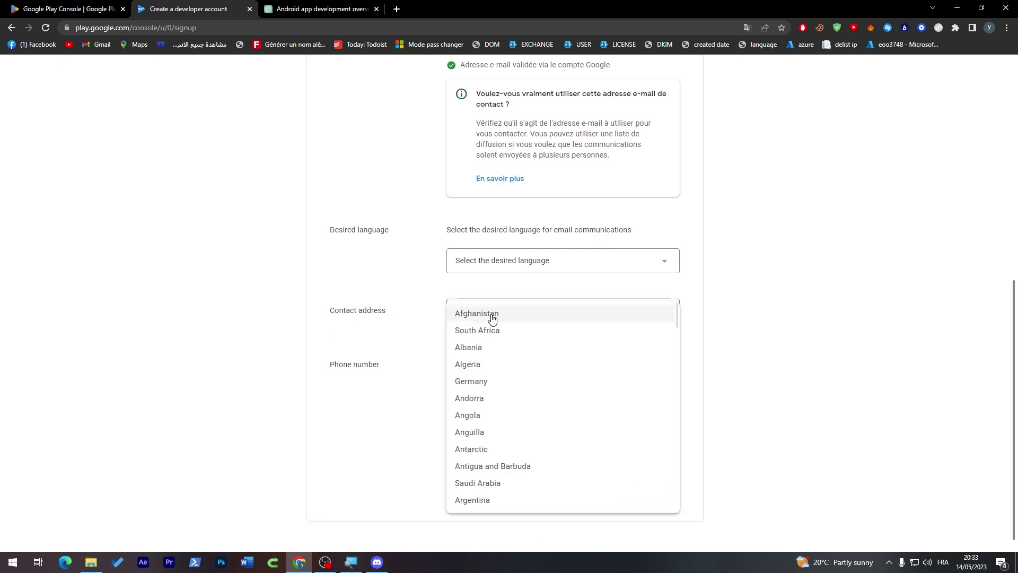
scroll(492, 318, down, 20)
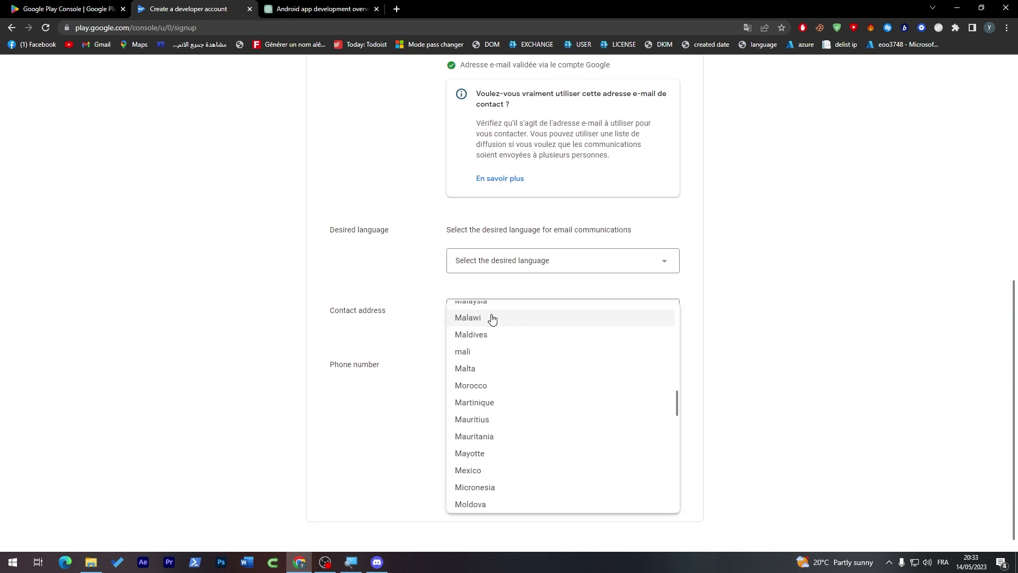
click(472, 388)
click(535, 358)
drag(1013, 334, 1014, 381)
click(602, 271)
click(519, 224)
click(574, 197)
click(582, 218)
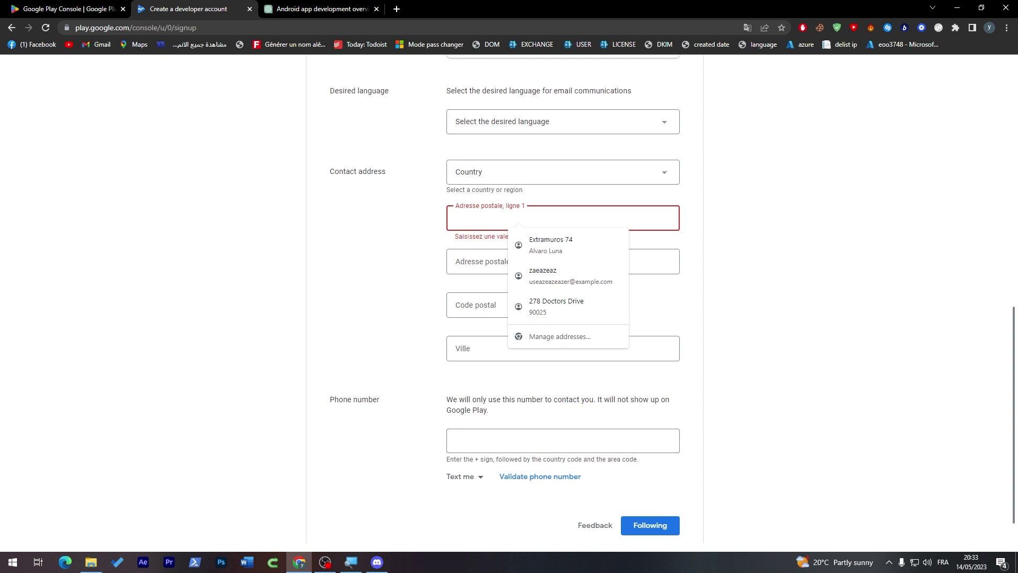
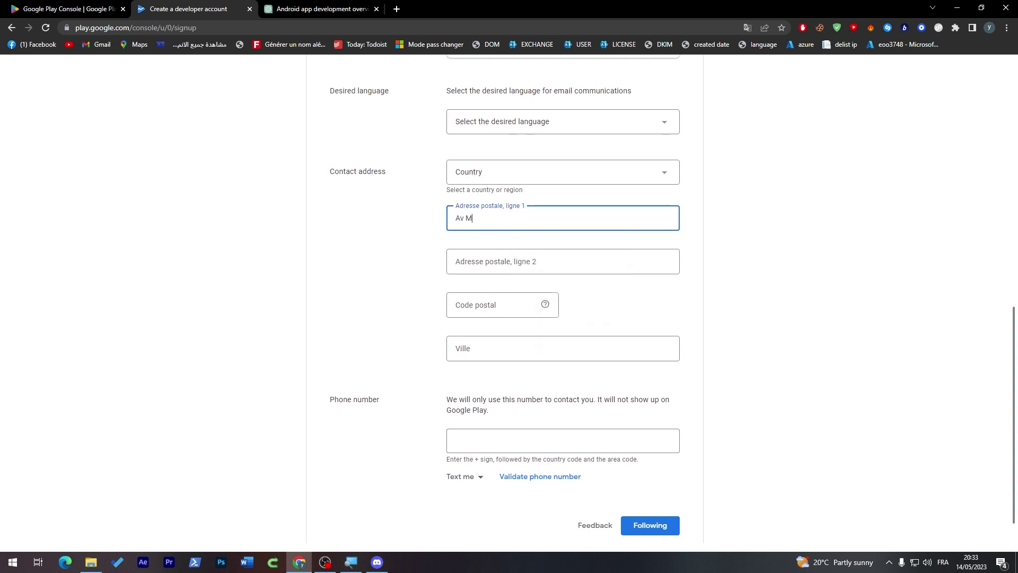
- Type the street line, postal code and city, then add the missing postal-code digit
click(493, 306)
text(9000)
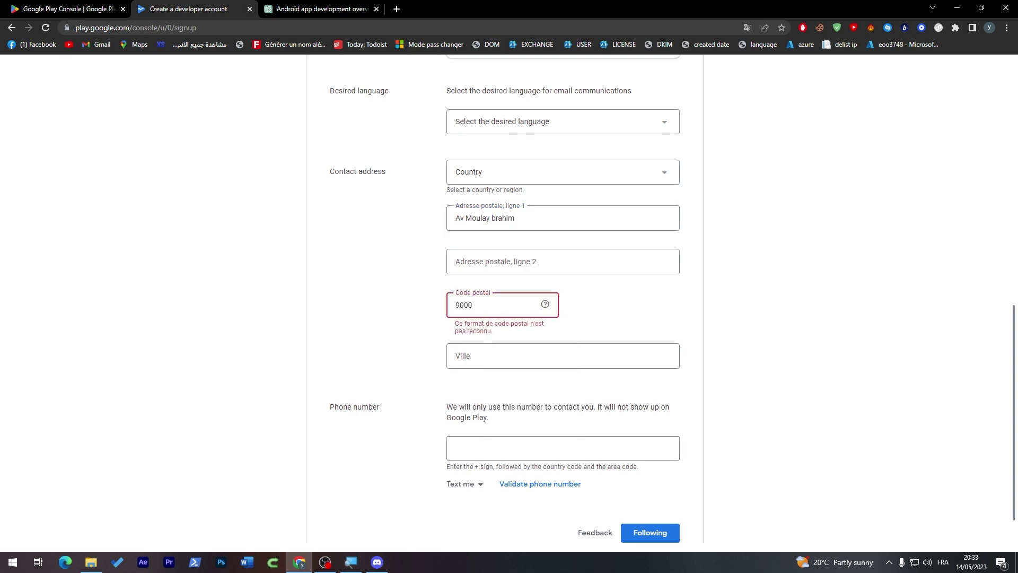
key(Tab)
text(TAn)
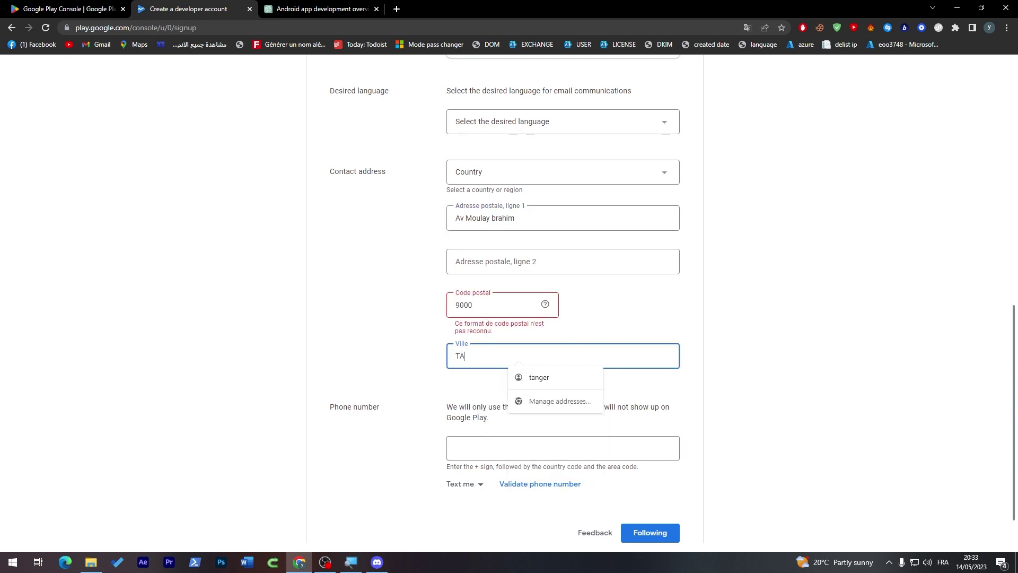
key(BackSpace)
text(angier)
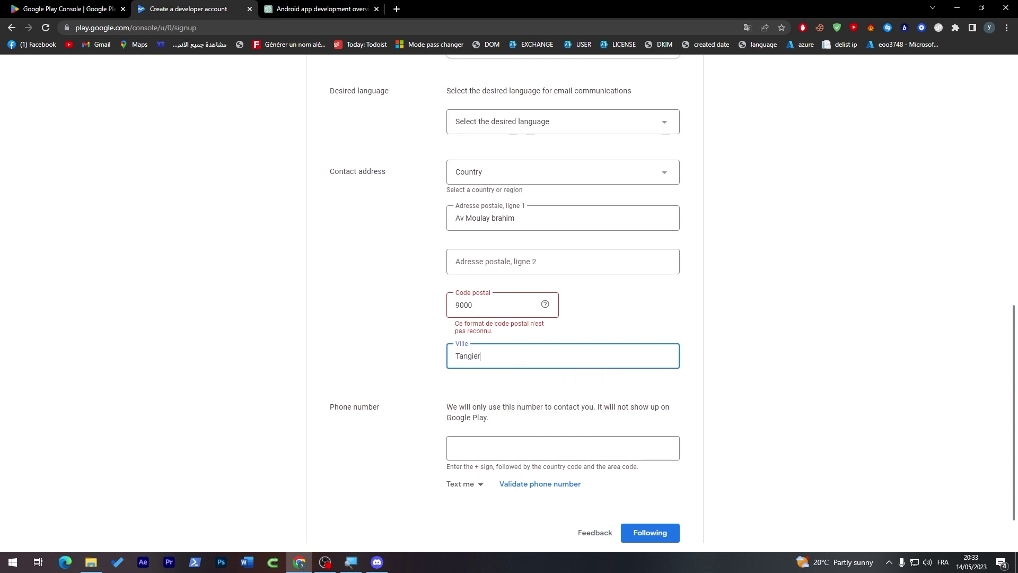
click(513, 300)
text(0)
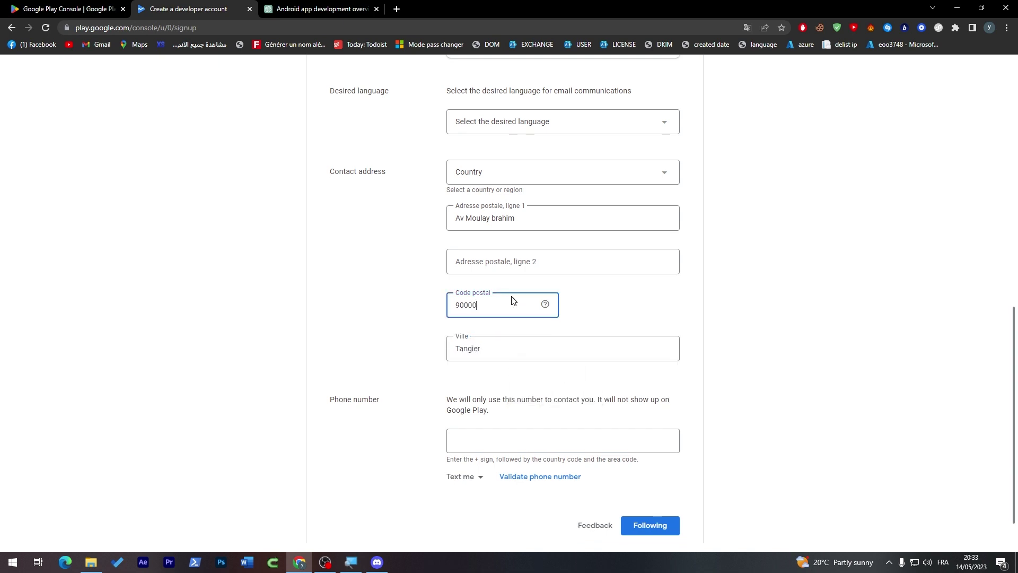
scroll(989, 362, down, 1)
- Fill the phone number from a saved suggestion and replace its leading zero with +212
click(504, 477)
click(551, 405)
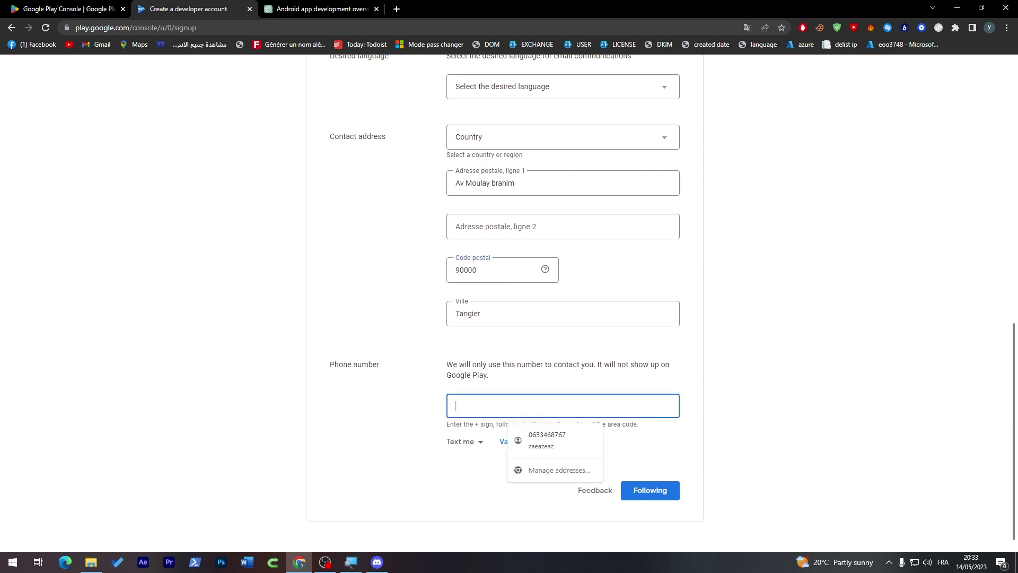
click(552, 435)
click(665, 491)
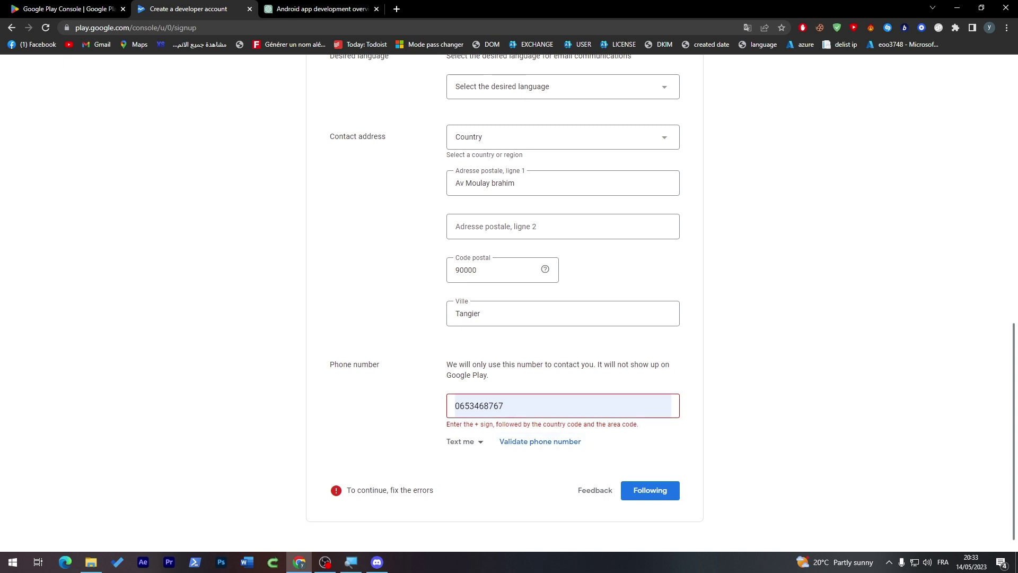
drag(458, 406, 445, 407)
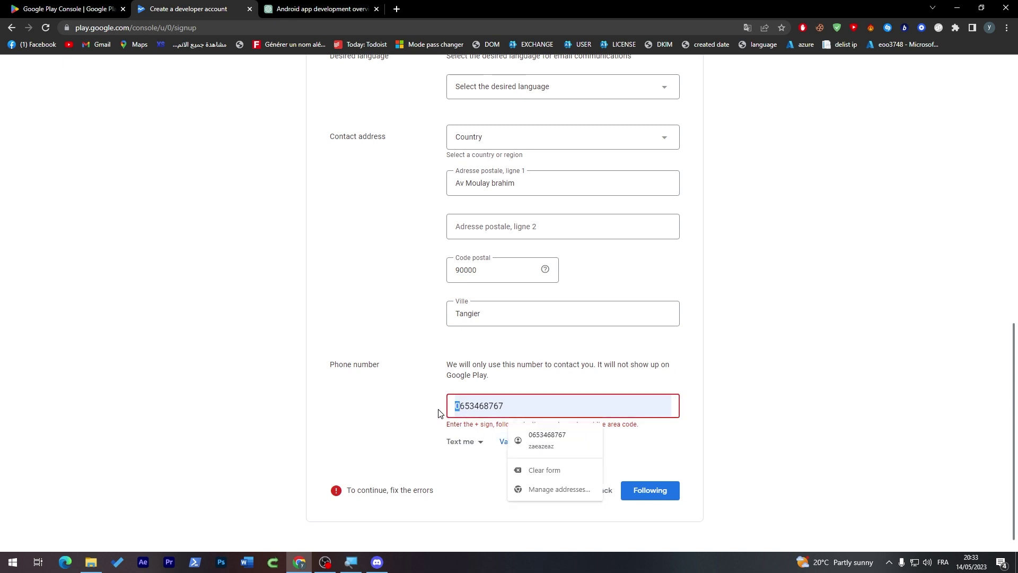
text(+212)
click(648, 489)
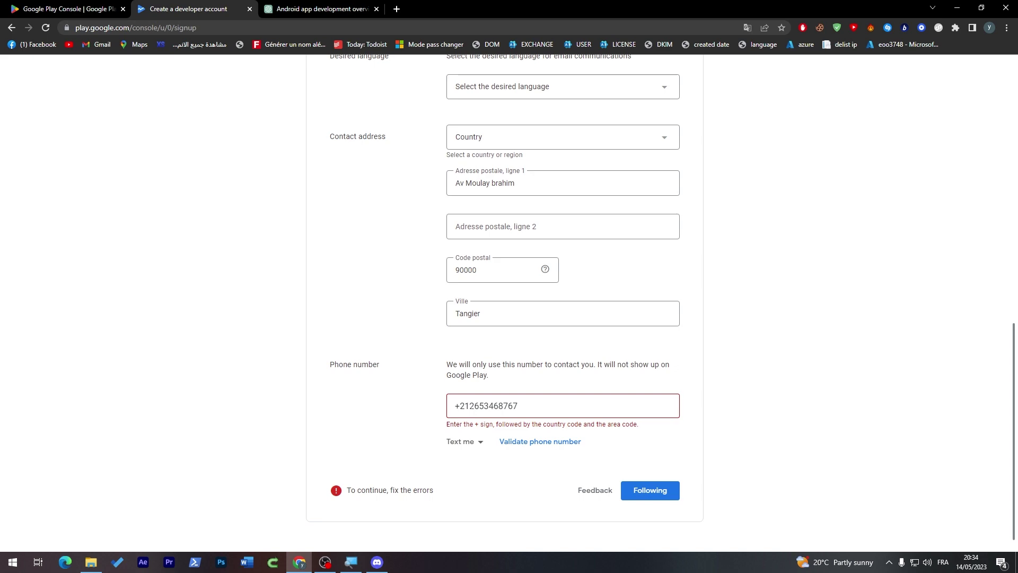
- Request an SMS validation code for the phone number and review the entry
click(532, 445)
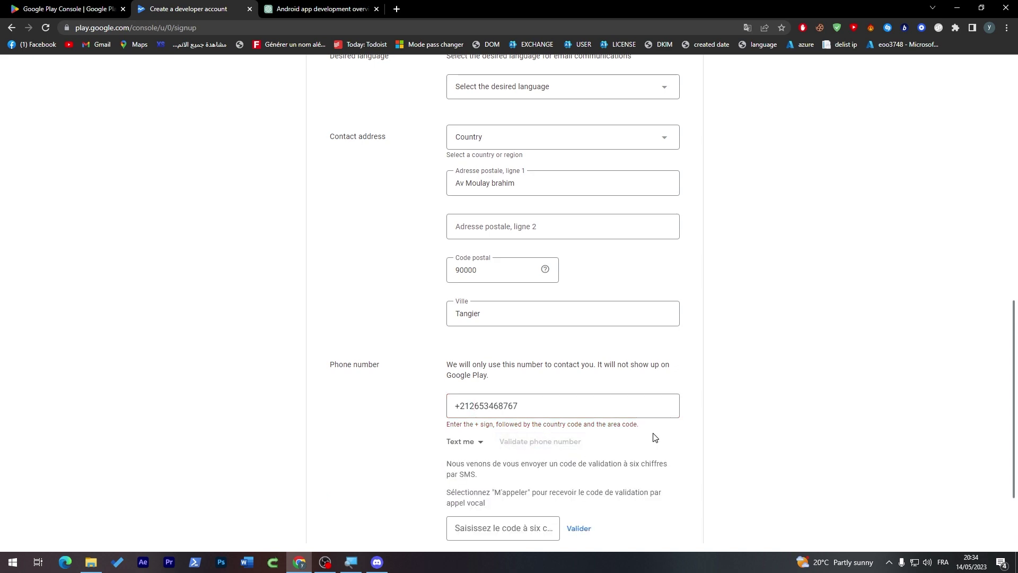
scroll(997, 322, up, 8)
scroll(997, 386, down, 10)
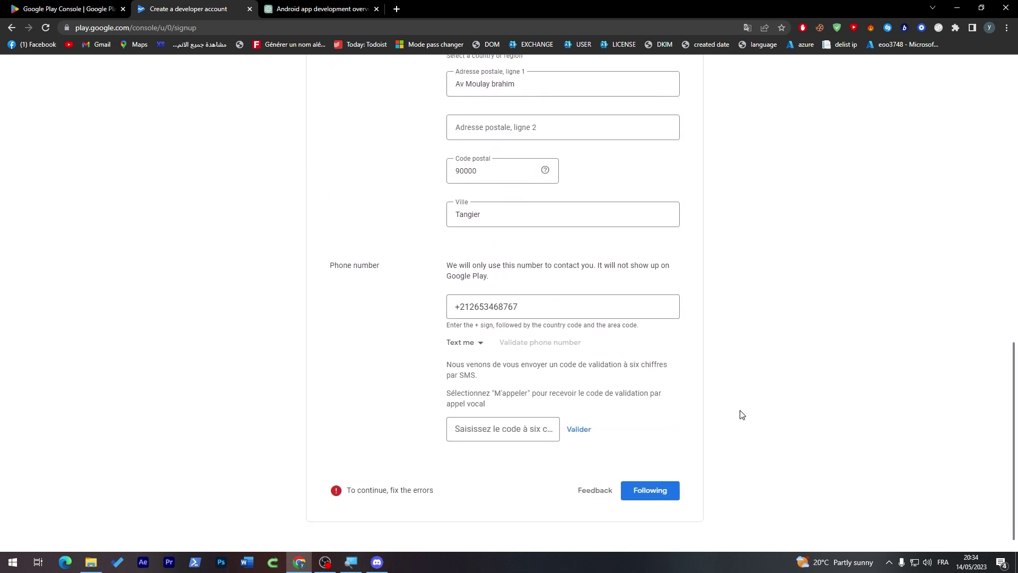
drag(518, 307, 423, 312)
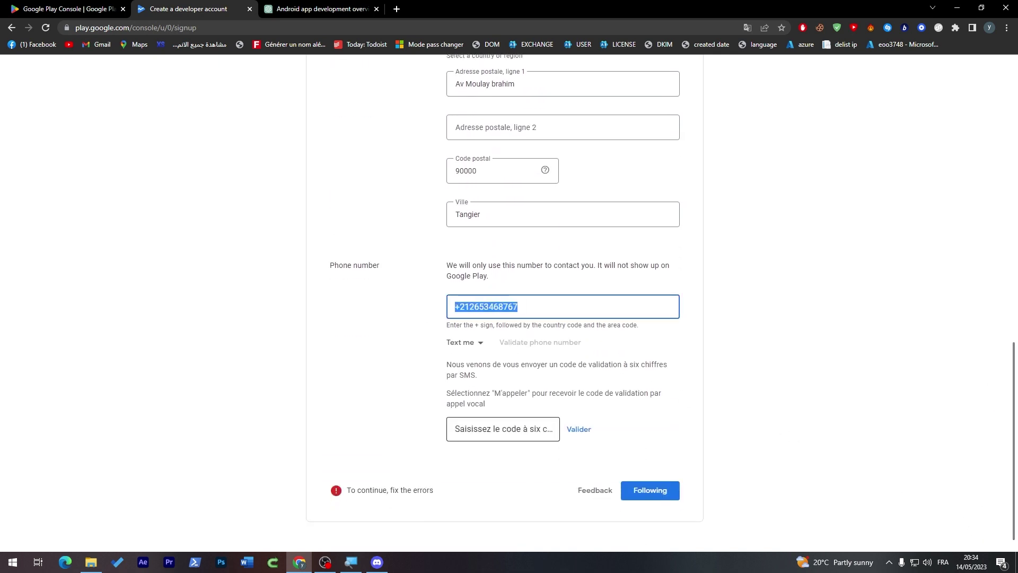
key(End)
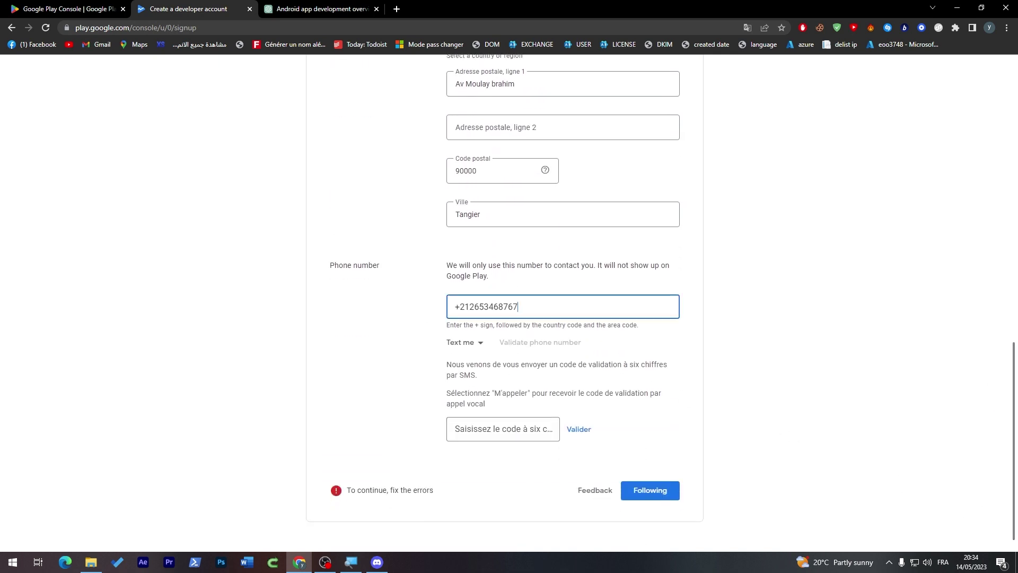
key(ctrl+a)
click(530, 334)
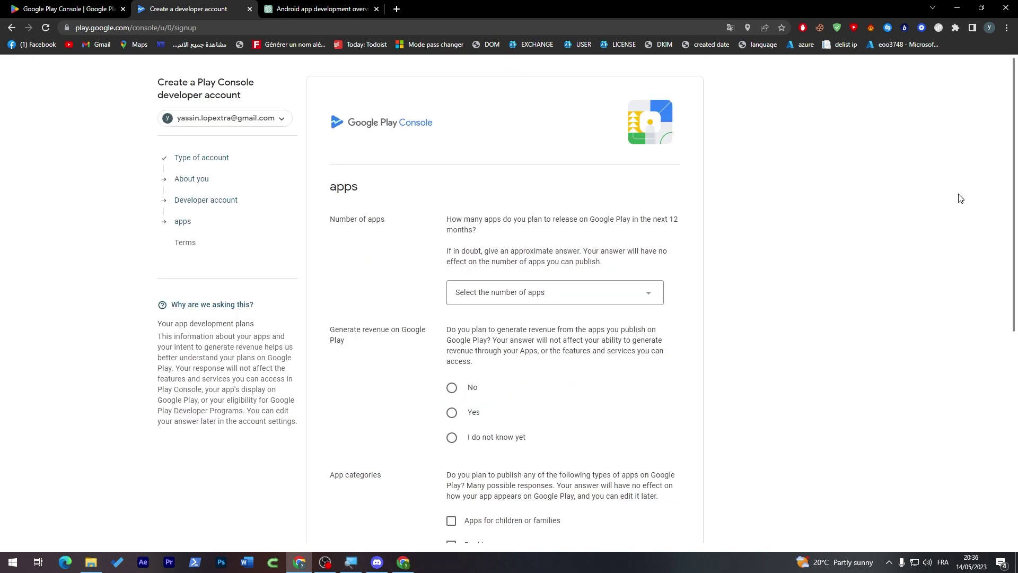
scroll(960, 198, down, 1)
scroll(980, 175, up, 1)
- Answer Yes to generating revenue on Google Play, leaving the number of apps unset
click(536, 290)
drag(483, 312, 471, 331)
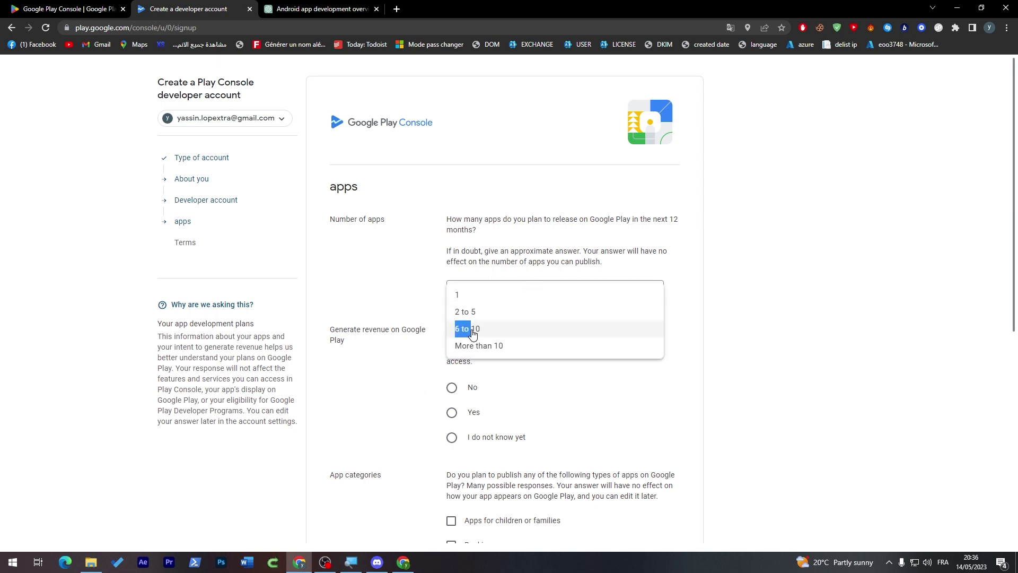
click(472, 333)
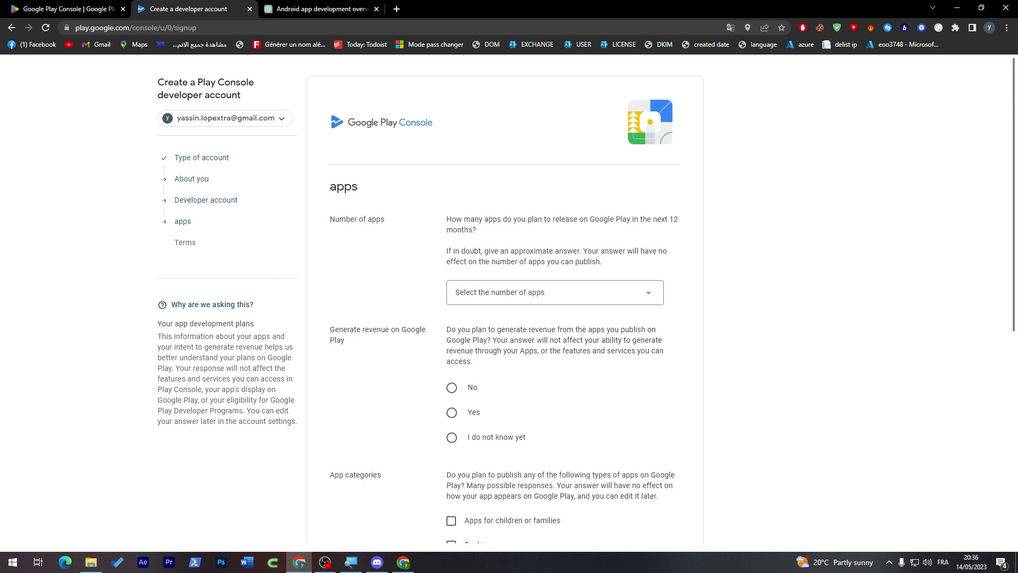
click(451, 412)
drag(1011, 258, 1012, 338)
right_click(576, 280)
click(543, 280)
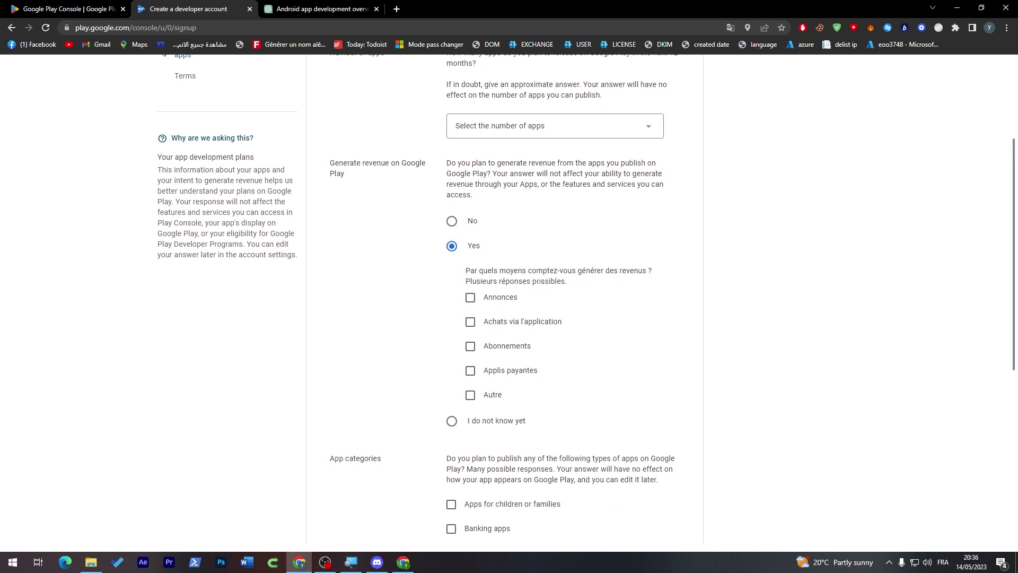
triple_click(557, 275)
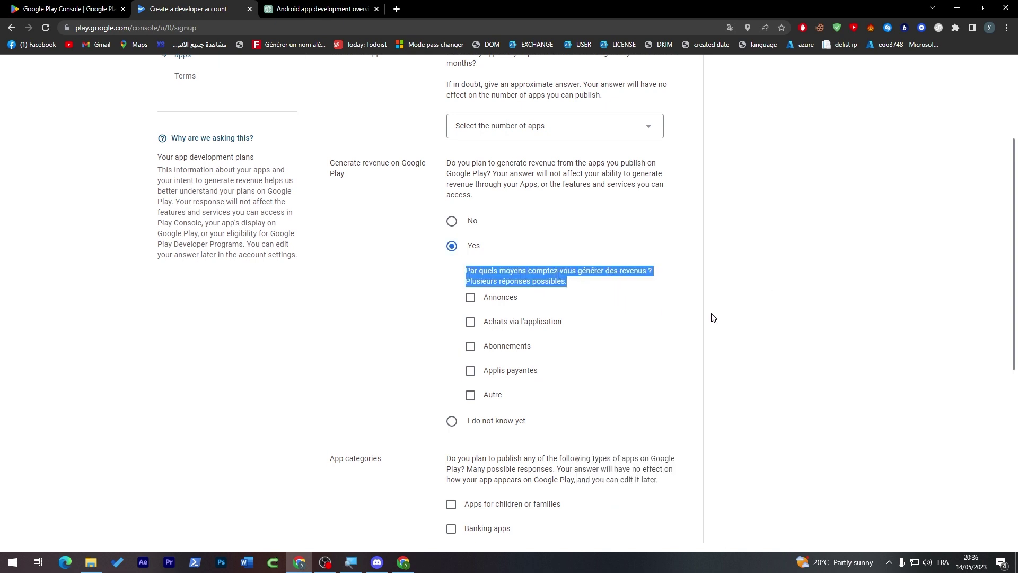
click(686, 311)
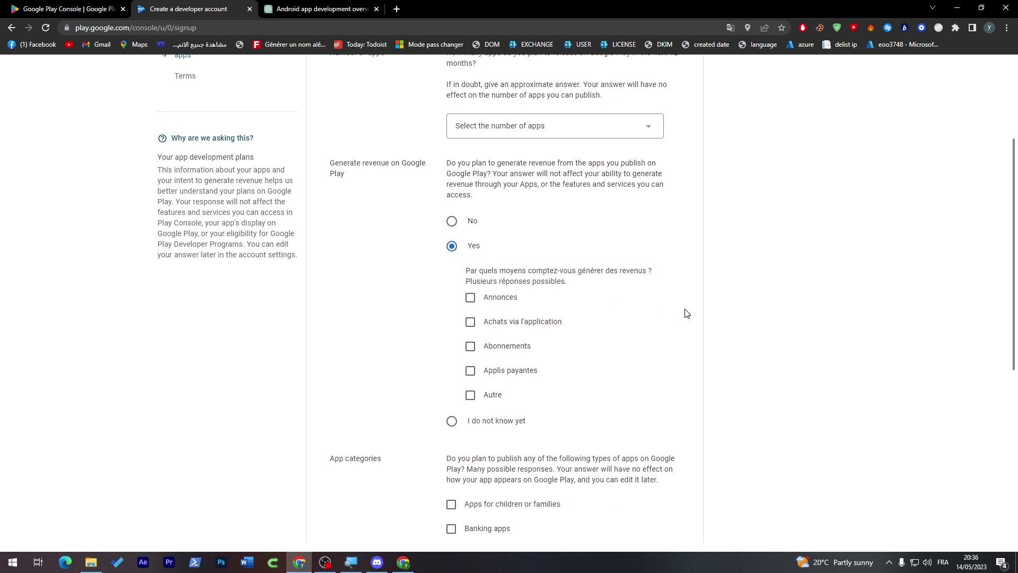
right_click(617, 295)
click(556, 308)
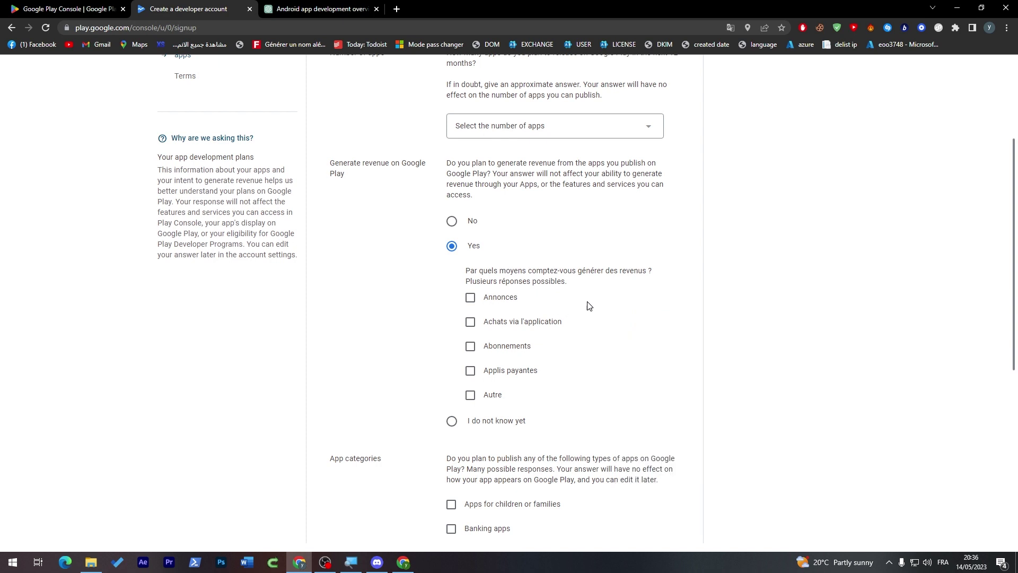
- Tick in-app purchases, ads, subscriptions and paid apps as revenue methods
click(470, 322)
click(470, 298)
click(470, 346)
click(470, 371)
scroll(674, 340, down, 6)
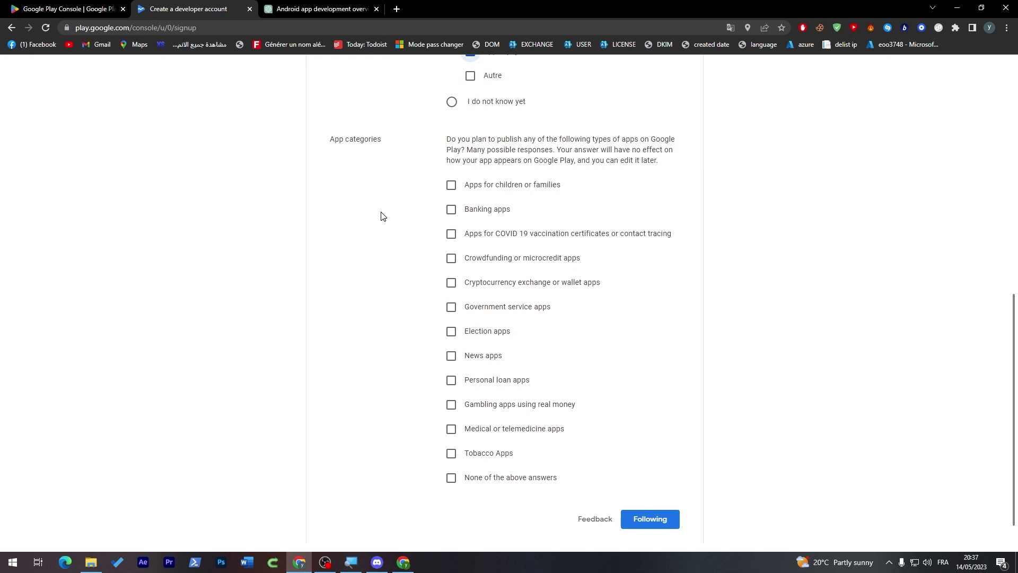
- Settle on 'None of the above answers' for app categories and proceed to Terms
click(452, 186)
click(452, 210)
click(452, 210)
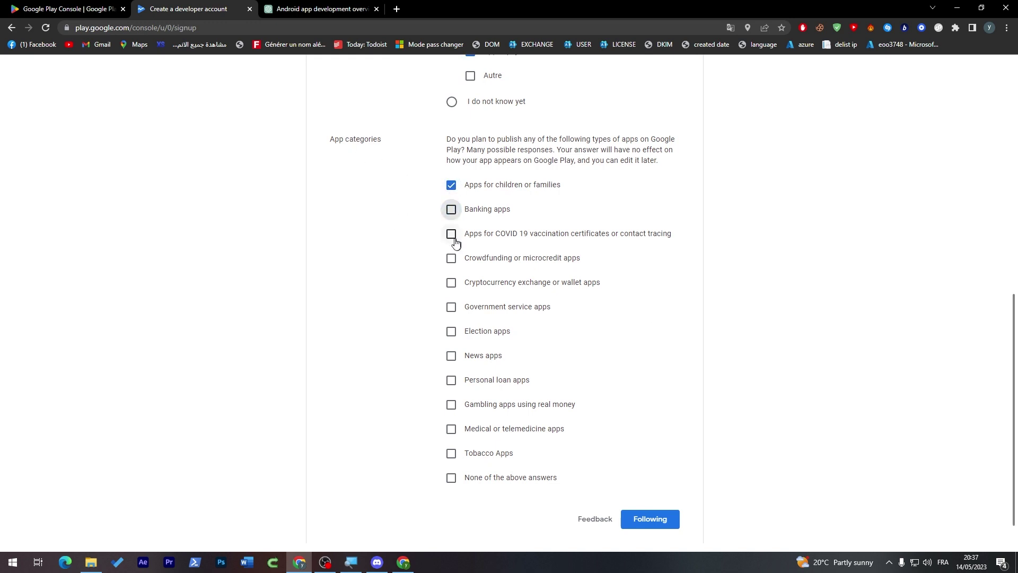
click(451, 234)
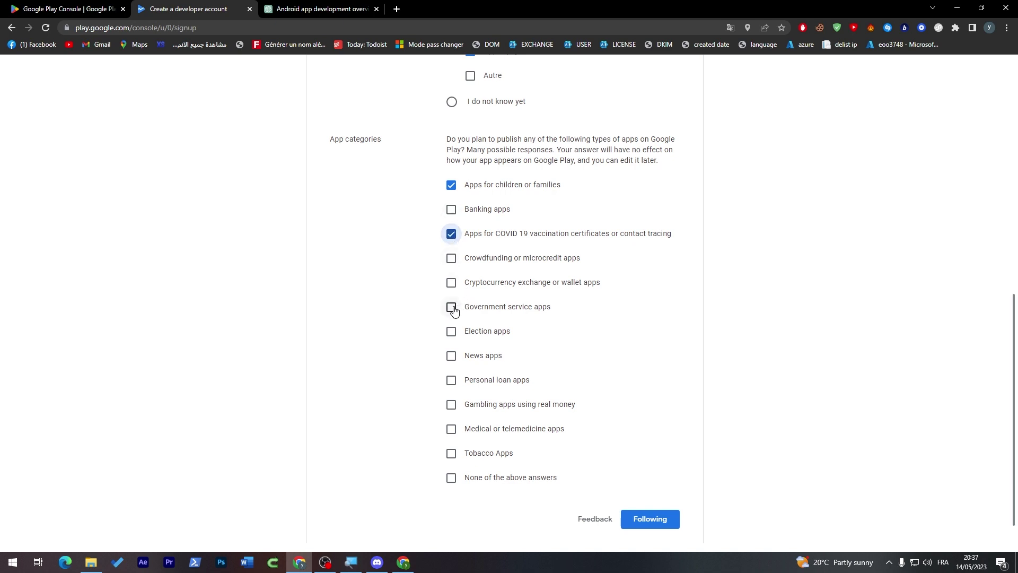
click(450, 283)
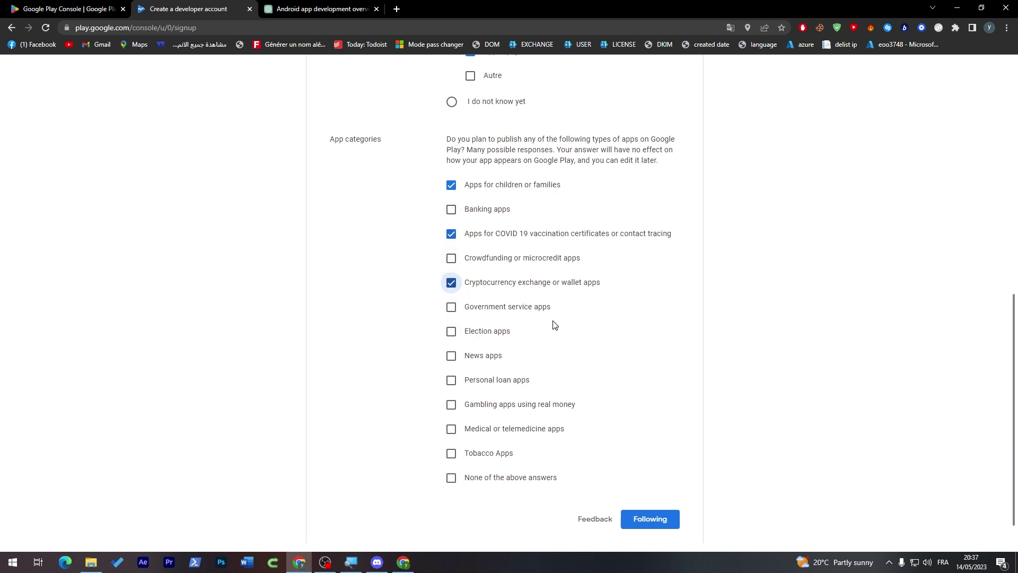
click(452, 356)
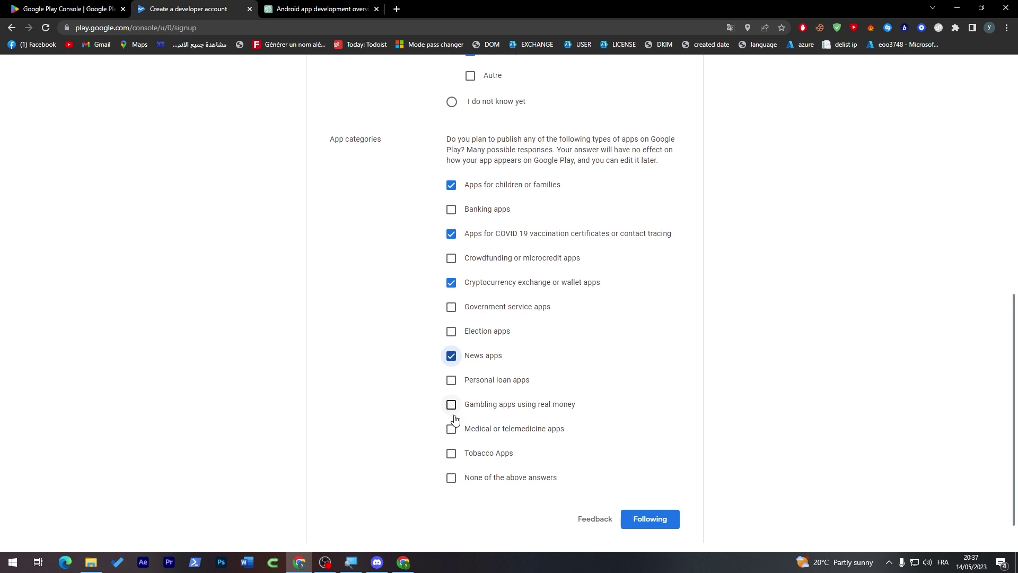
click(450, 479)
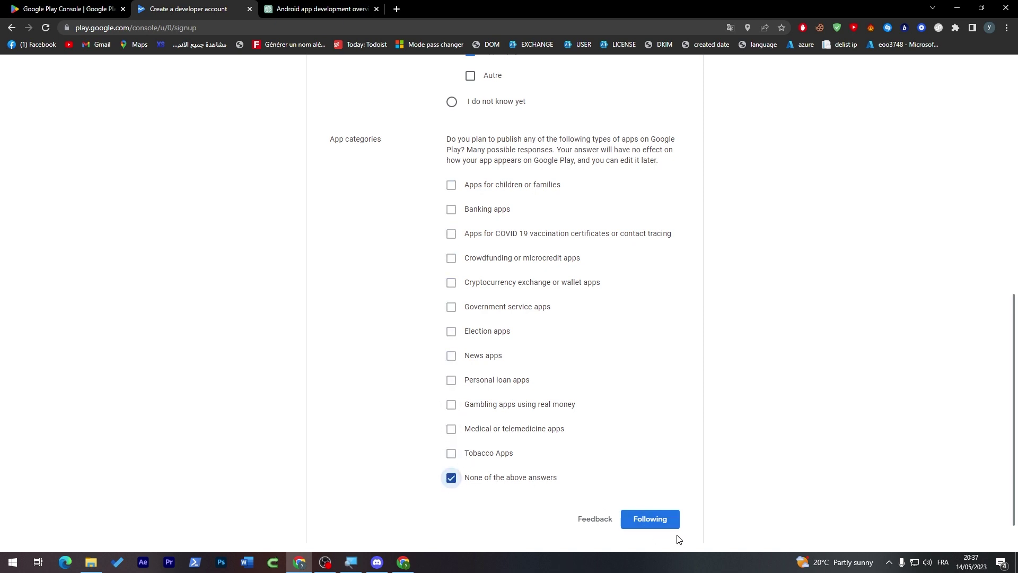
click(667, 523)
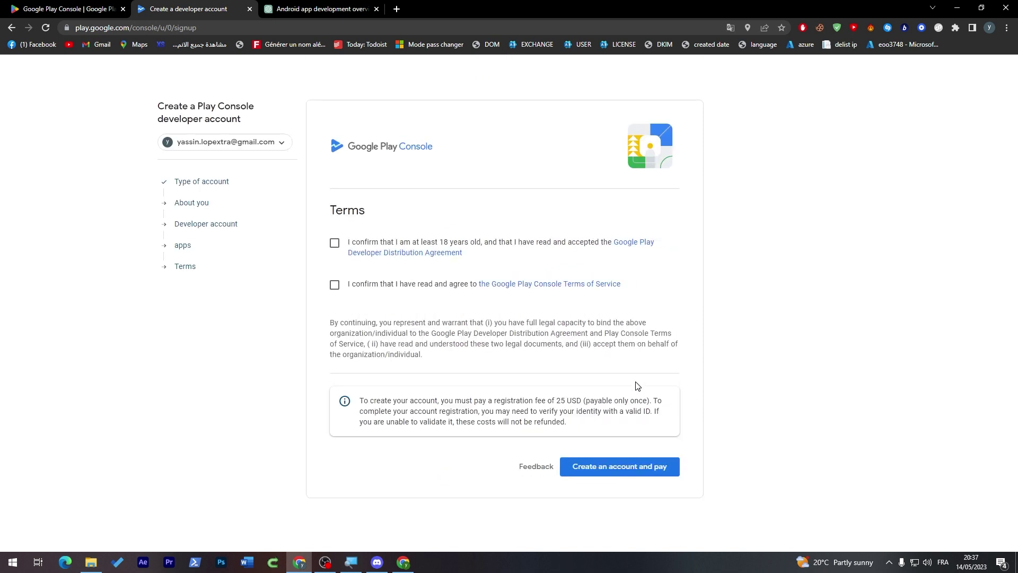
- Accept the Distribution Agreement and Terms of Service, then choose 'Create an account and pay'
click(334, 243)
click(335, 284)
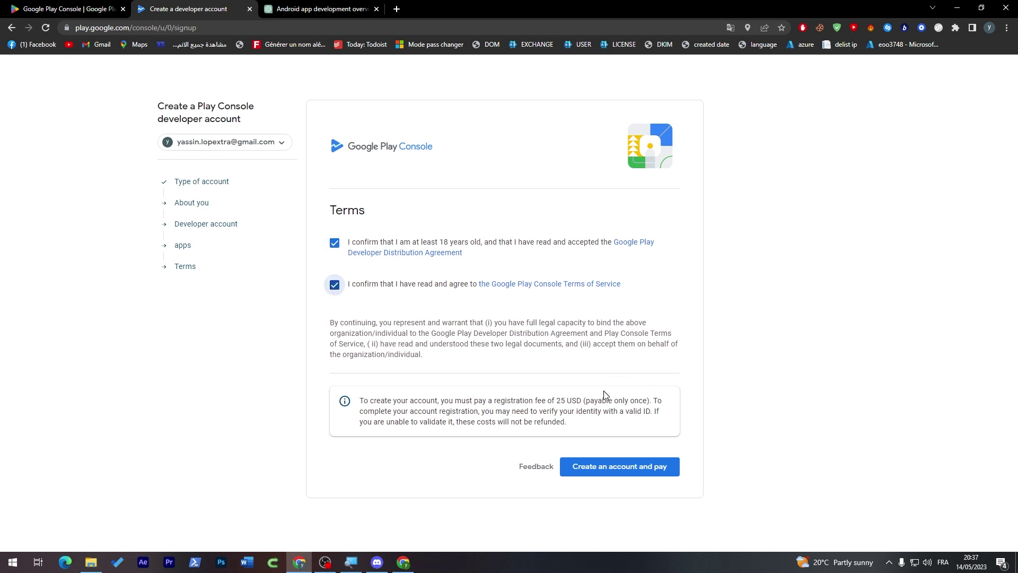
click(627, 471)
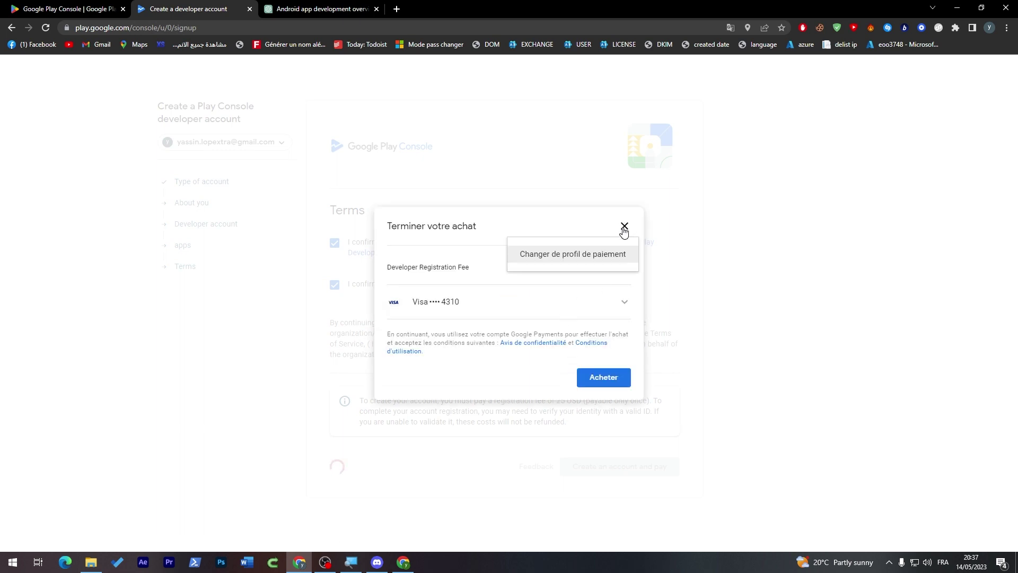
- Cancel the 25 USD registration fee purchase and go back a page
click(624, 229)
click(507, 409)
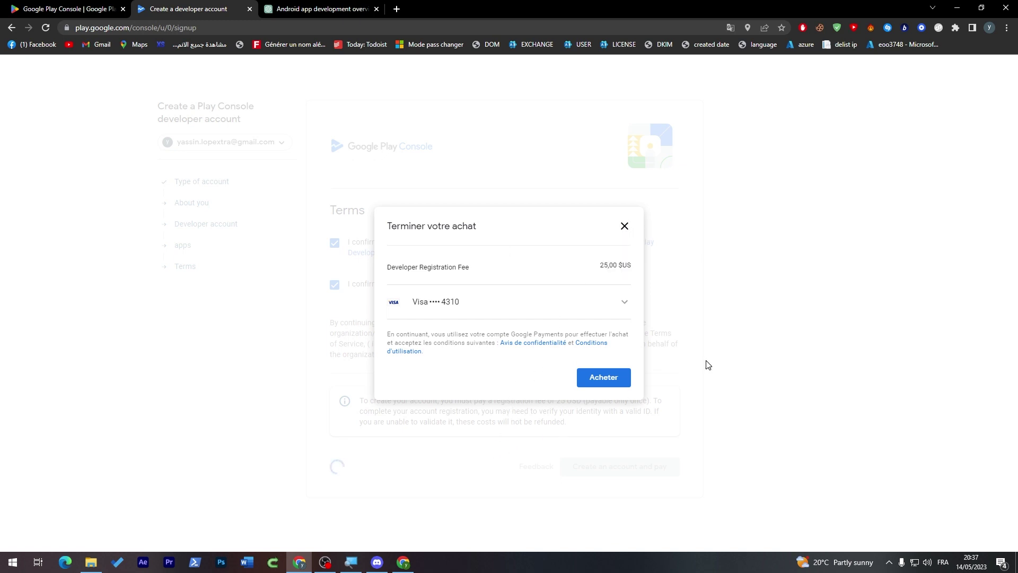
click(12, 28)
click(12, 28)
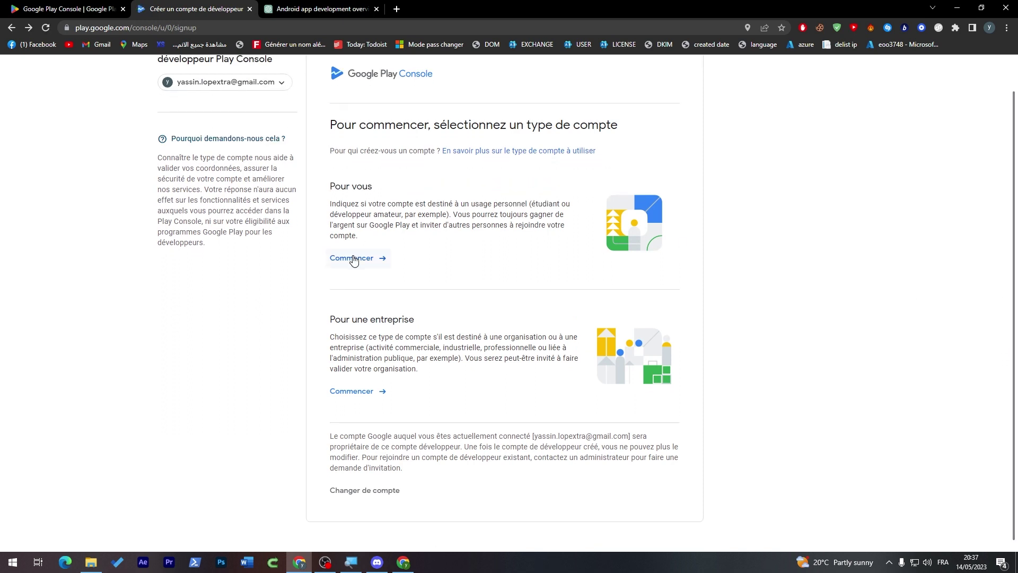
- Scroll through the French page choosing between a personal or organisation account
scroll(1016, 311, up, 1)
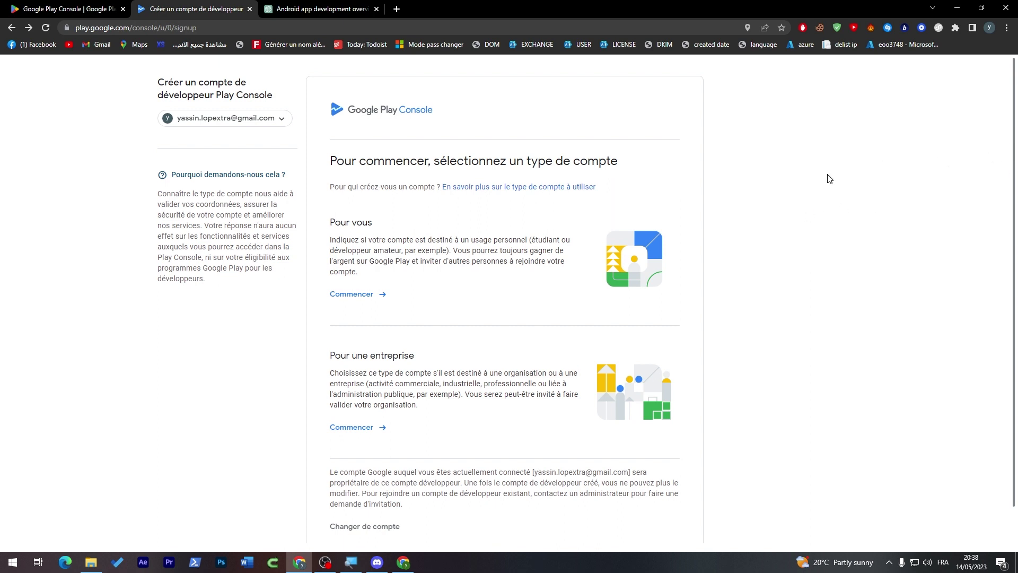
scroll(1013, 217, down, 1)
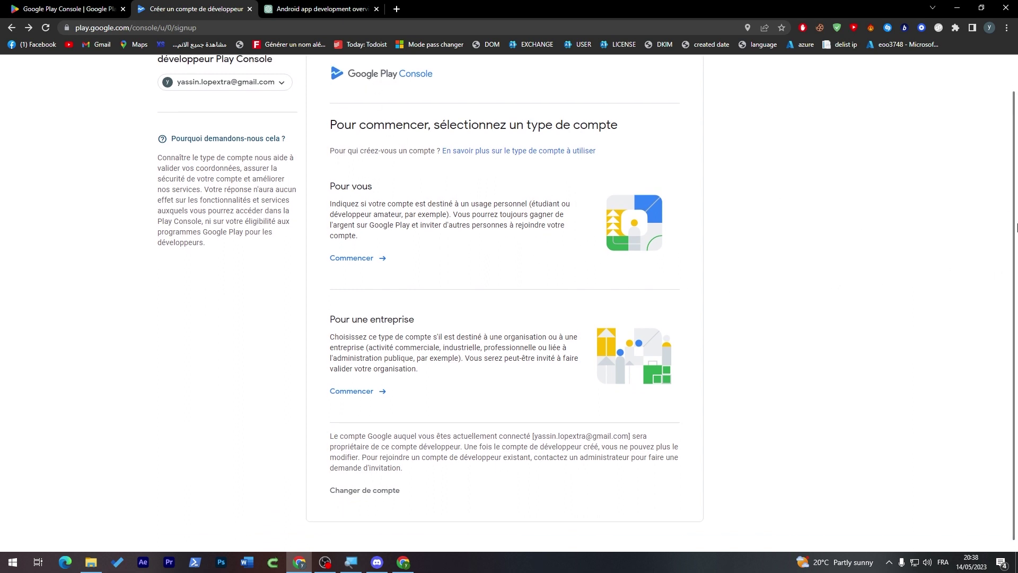
scroll(1015, 224, up, 1)
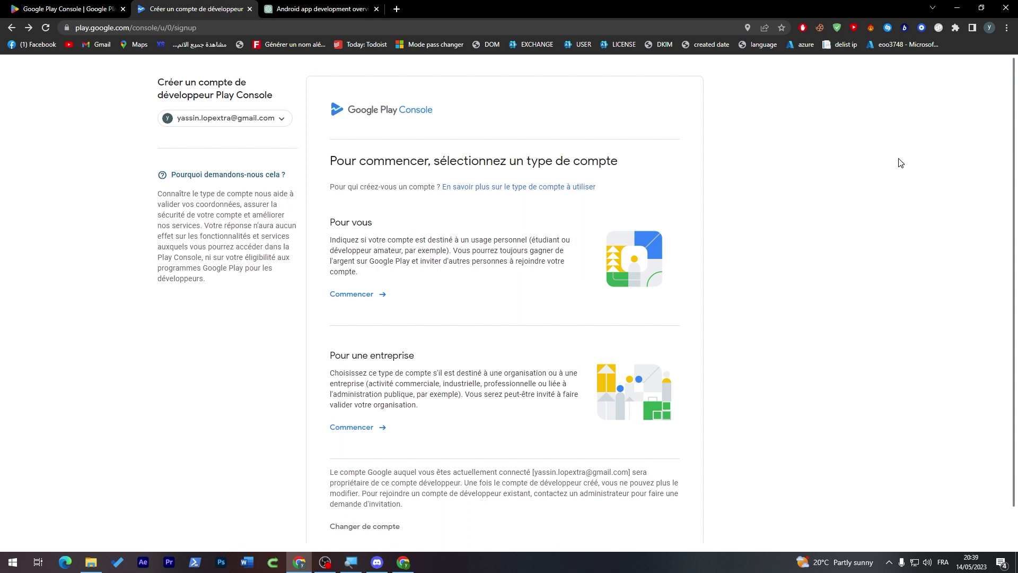
- Start a personal developer account under 'Pour vous' and look over the 'À propos de vous' form
click(352, 295)
drag(1014, 321, 983, 193)
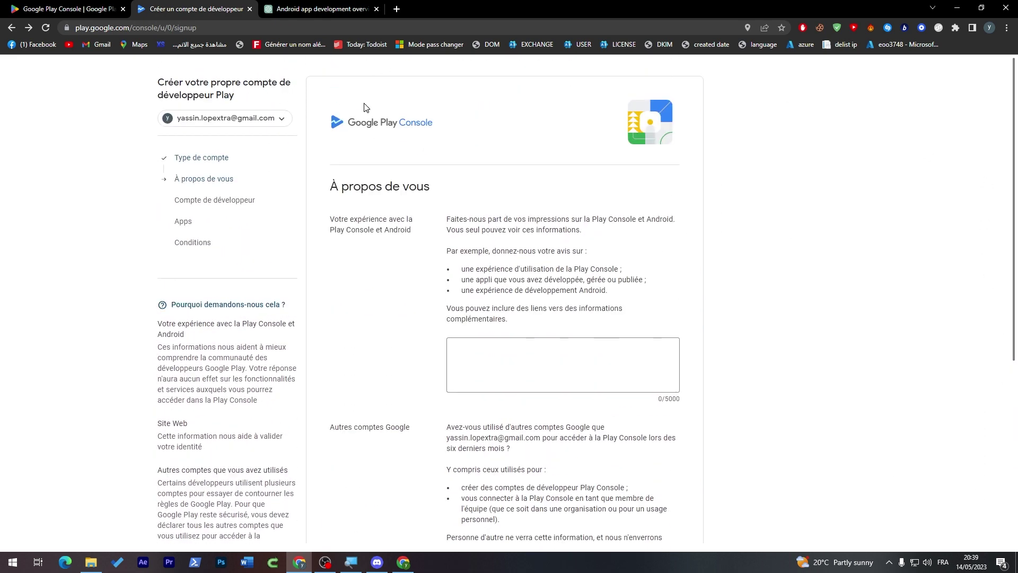
drag(1016, 154, 1002, 270)
drag(1014, 200, 1013, 82)
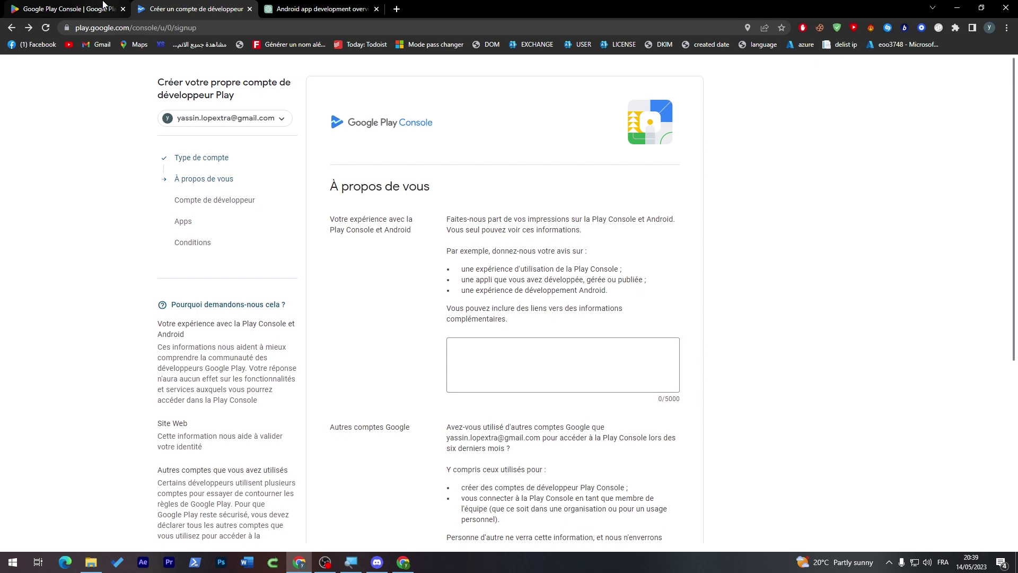
- Check the signup form again, then return to the Google Play overview page
click(69, 9)
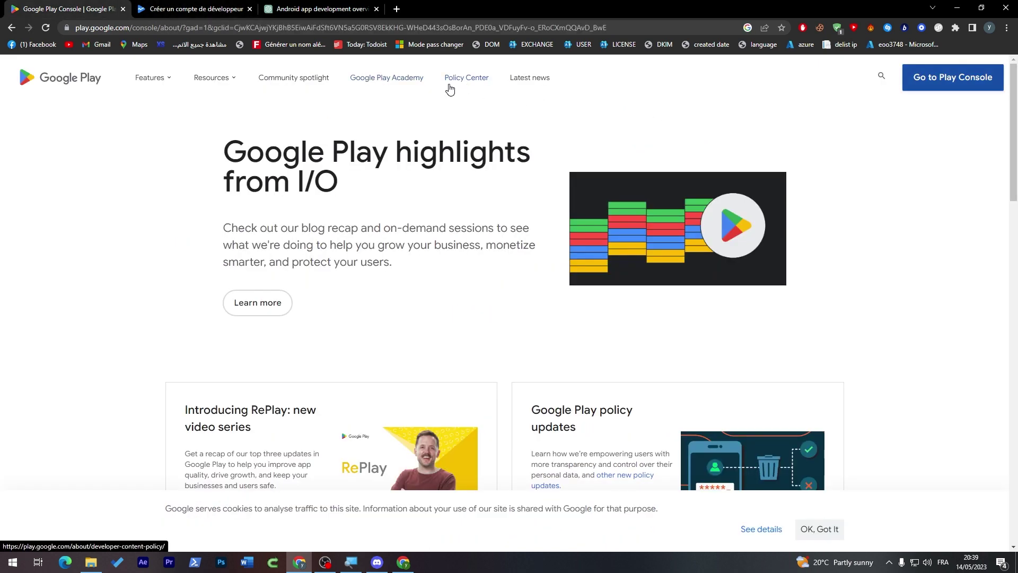
click(177, 9)
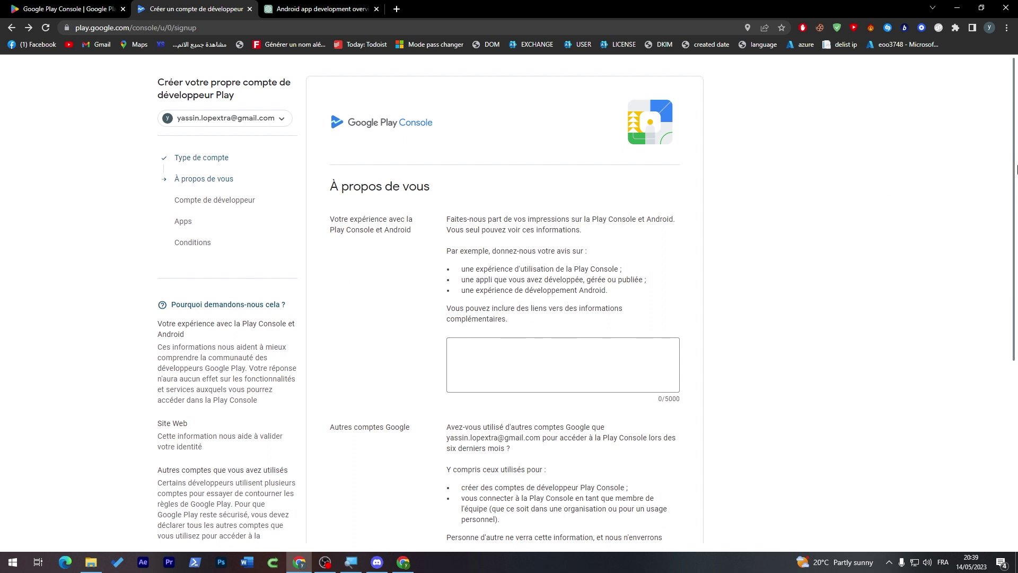
scroll(1000, 227, down, 5)
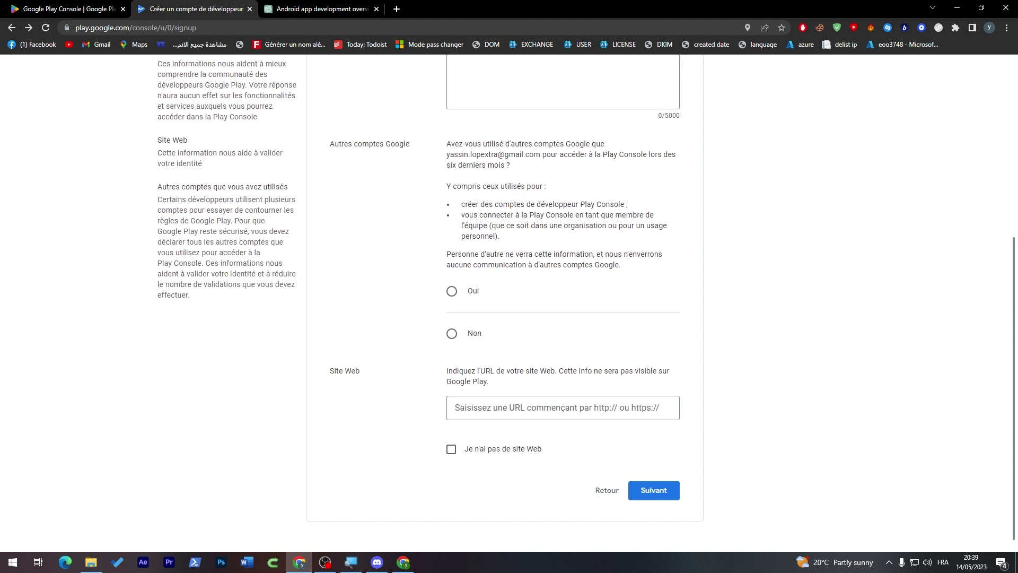
click(97, 9)
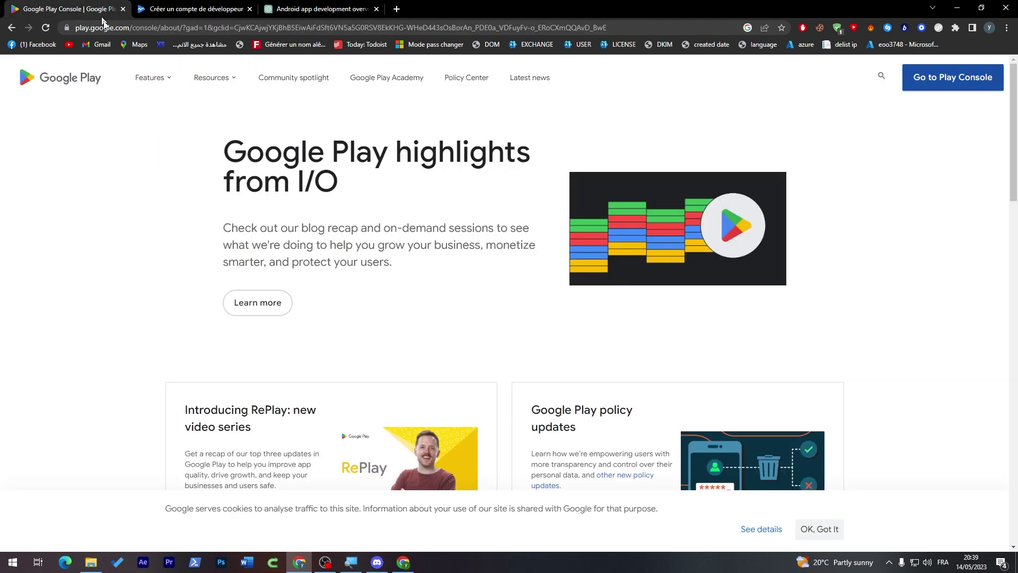
- Open Play Console in a new tab from the overview page, then return to the overview
scroll(999, 207, down, 3)
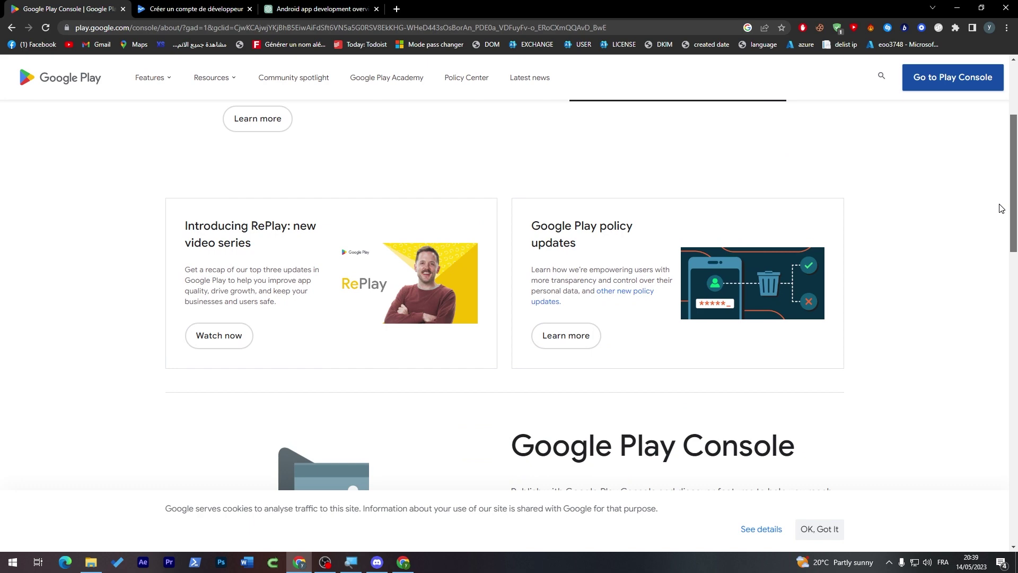
scroll(999, 207, down, 6)
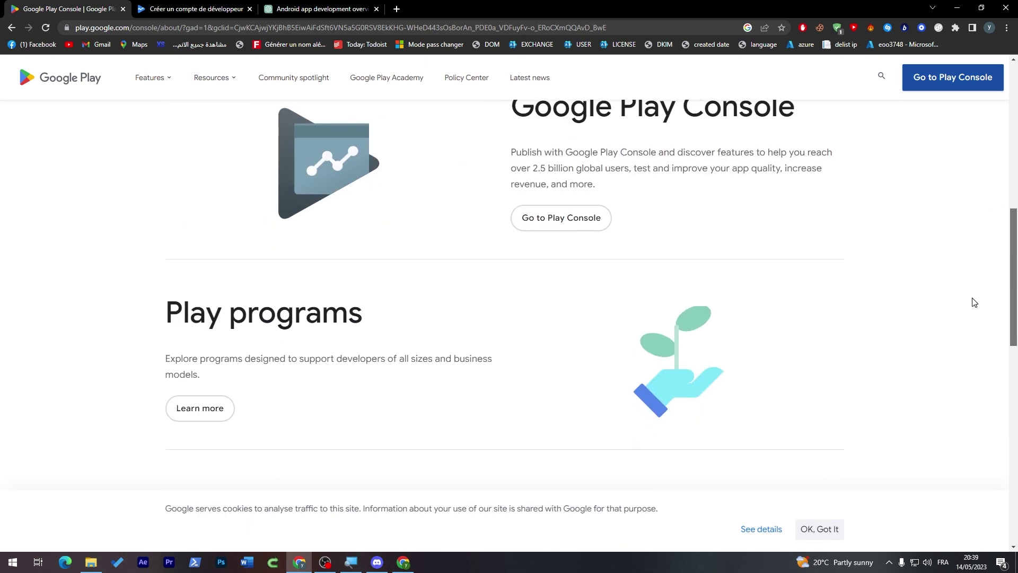
scroll(974, 297, up, 1)
click(562, 263)
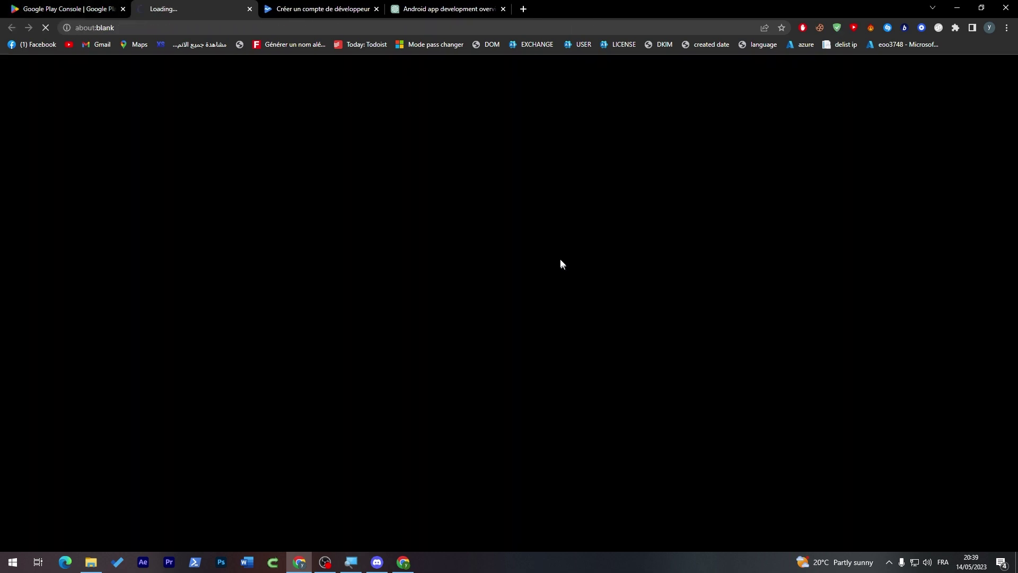
click(58, 5)
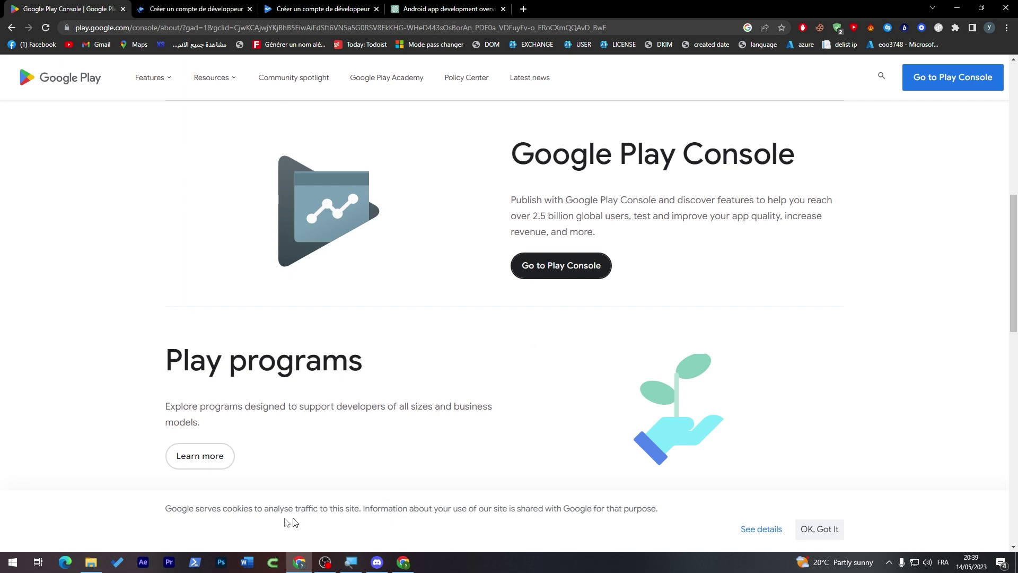
- Open the Play programs page and browse Indie Games, Promotional content and the other programmes
click(185, 471)
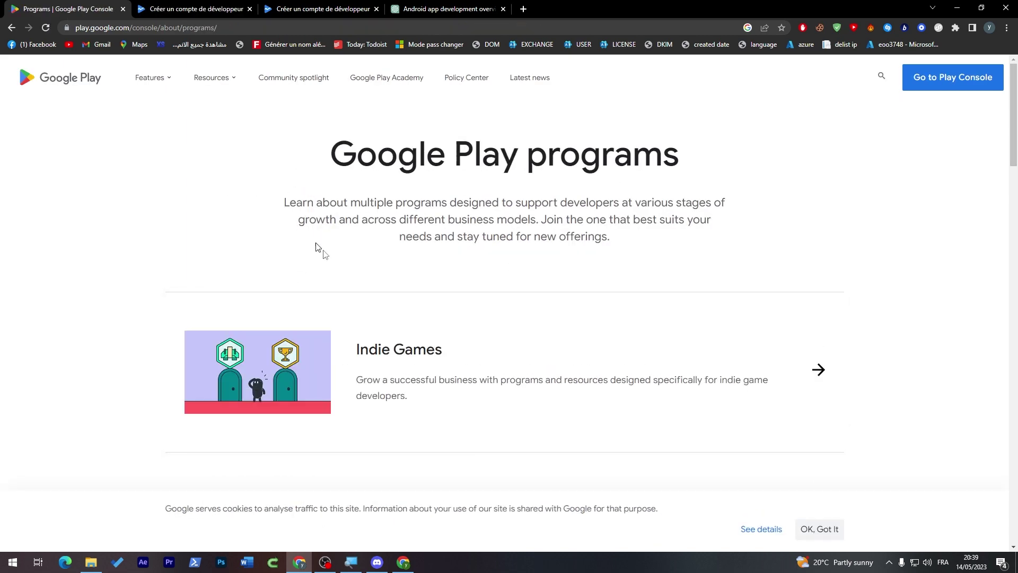
scroll(1006, 269, down, 8)
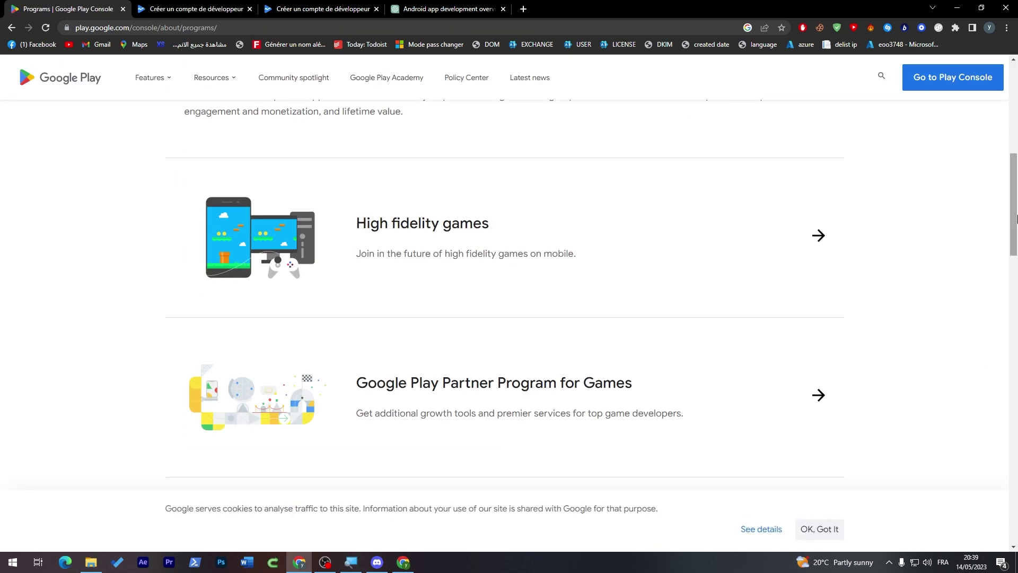
scroll(999, 256, down, 3)
scroll(999, 256, down, 5)
scroll(979, 318, down, 6)
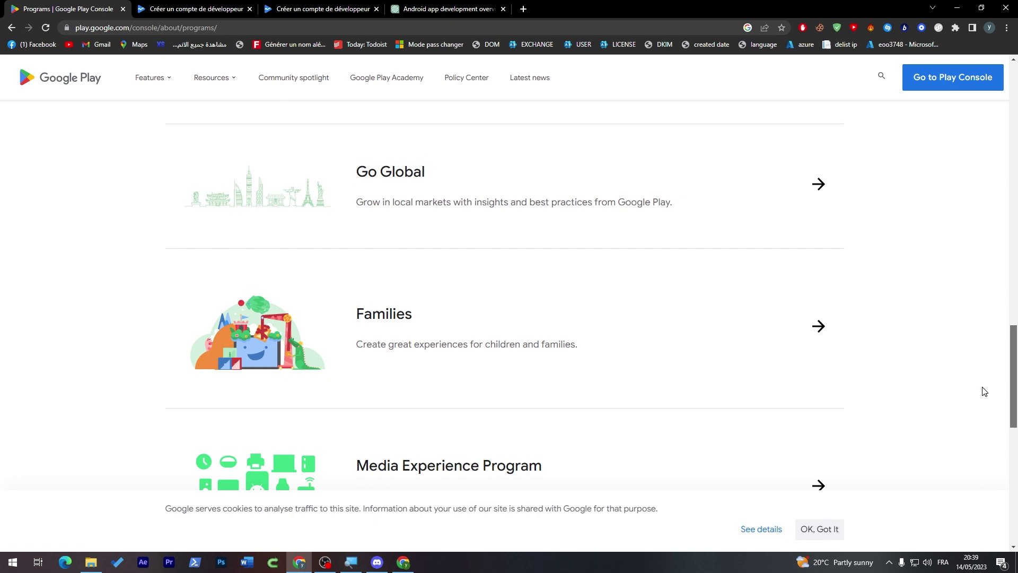
scroll(985, 371, up, 13)
scroll(970, 212, down, 3)
scroll(970, 201, up, 10)
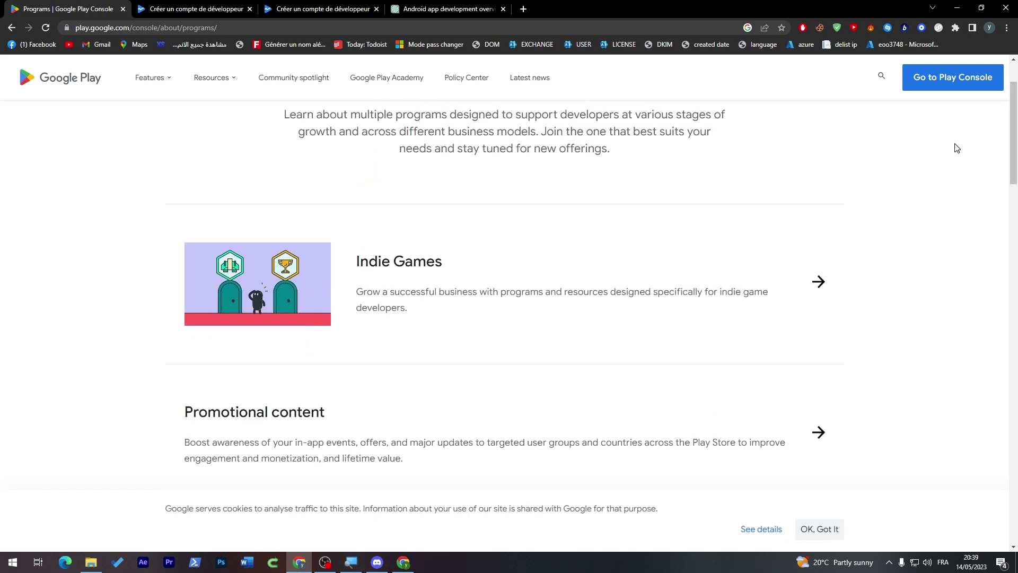
scroll(827, 294, up, 3)
- Open the Indie Games programme page and close the duplicate 'Créer un compte' signup tab
click(825, 297)
scroll(1013, 185, down, 8)
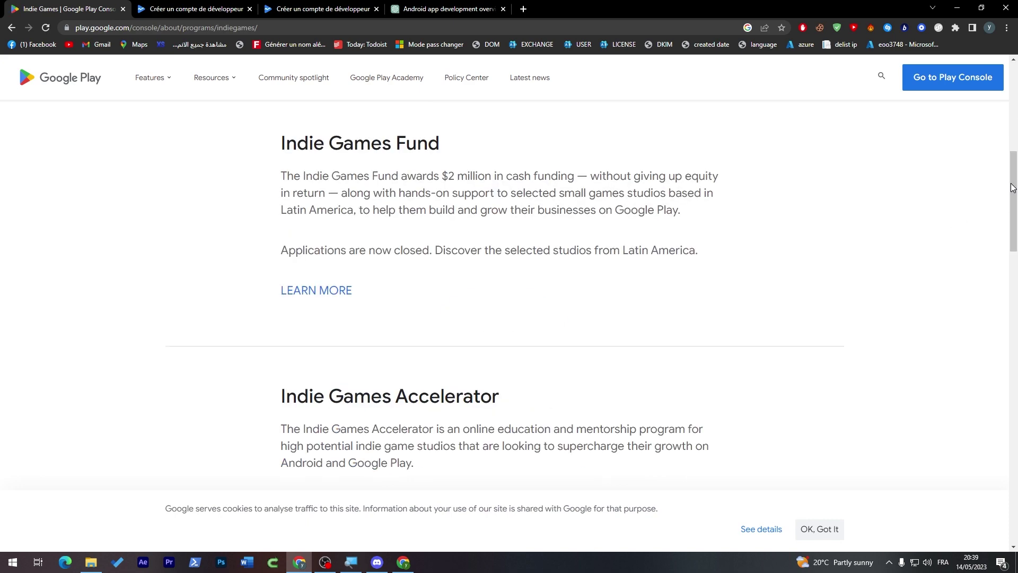
click(180, 9)
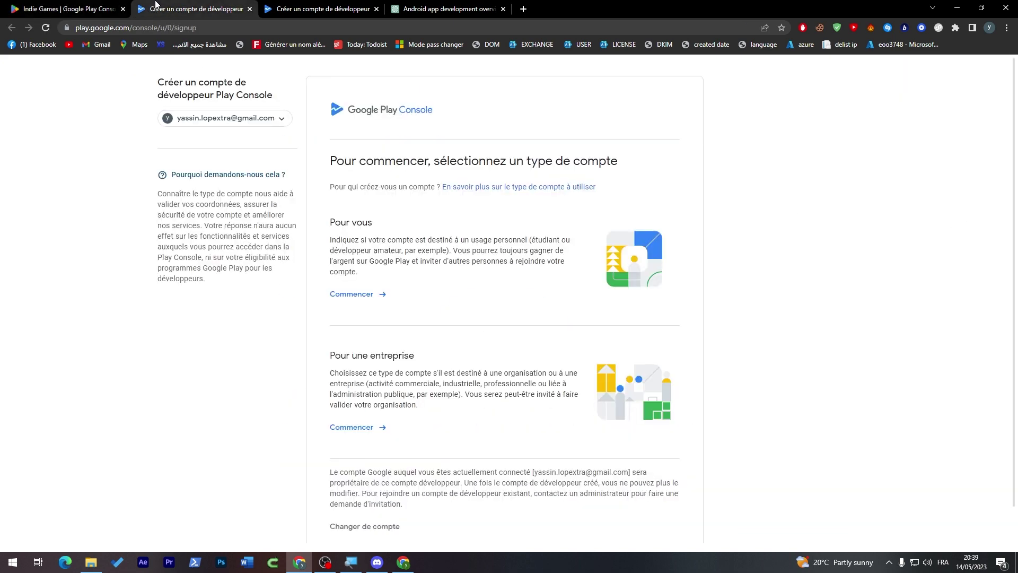
click(249, 9)
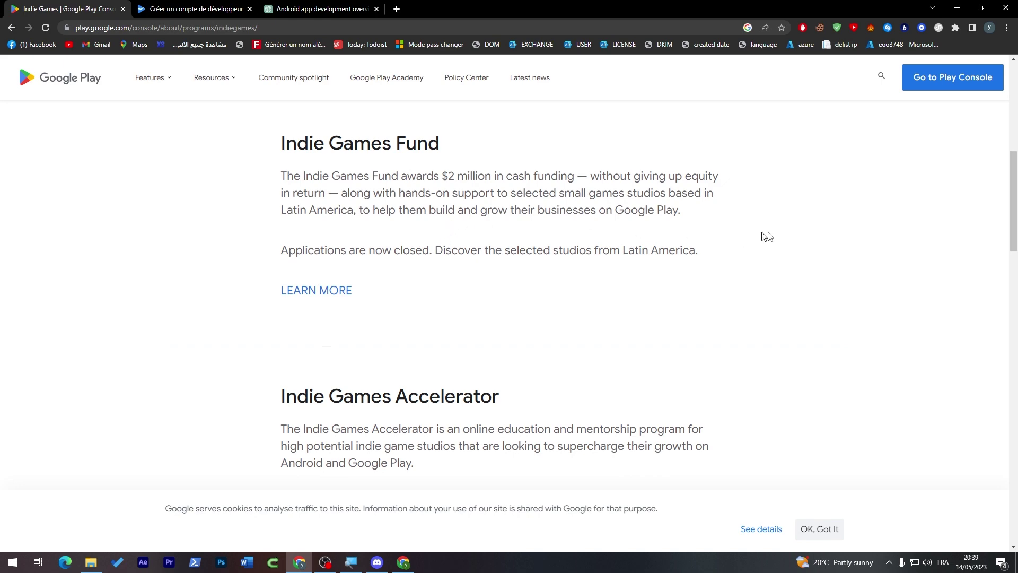
- Browse the Indie Games Fund, Accelerator, Festival and developer Stories sections
scroll(744, 238, up, 6)
scroll(988, 209, down, 15)
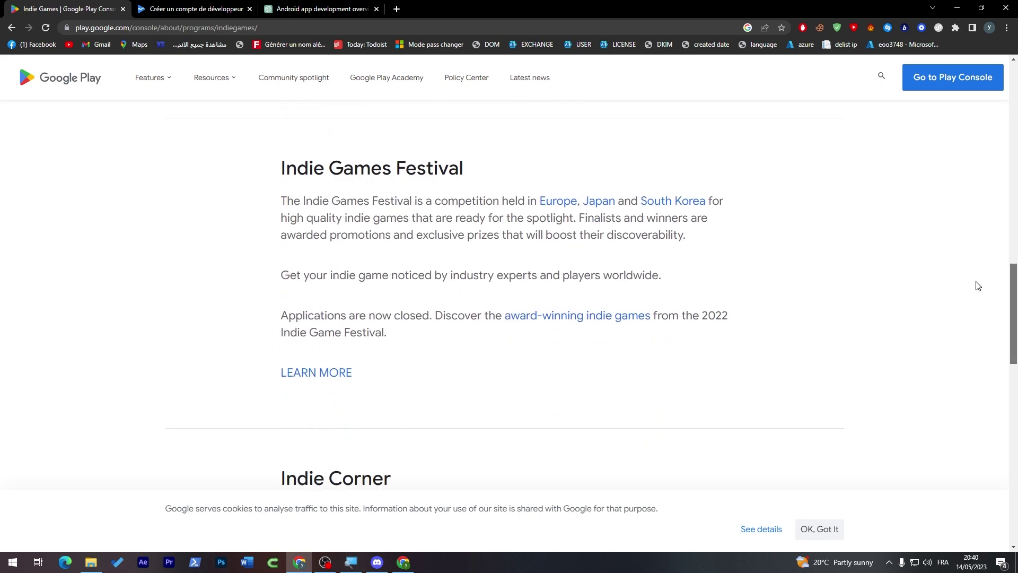
scroll(976, 283, down, 15)
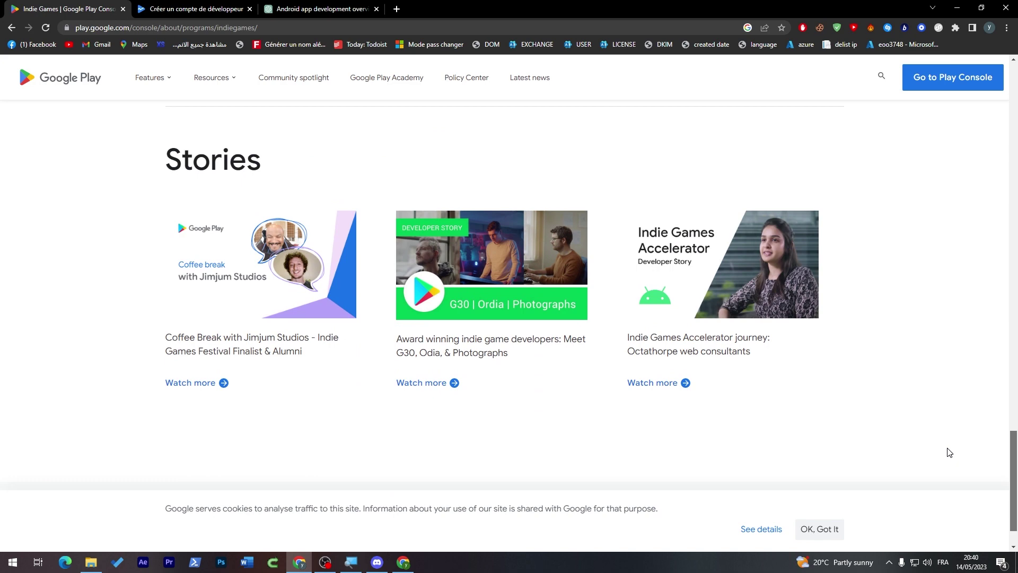
scroll(949, 452, up, 3)
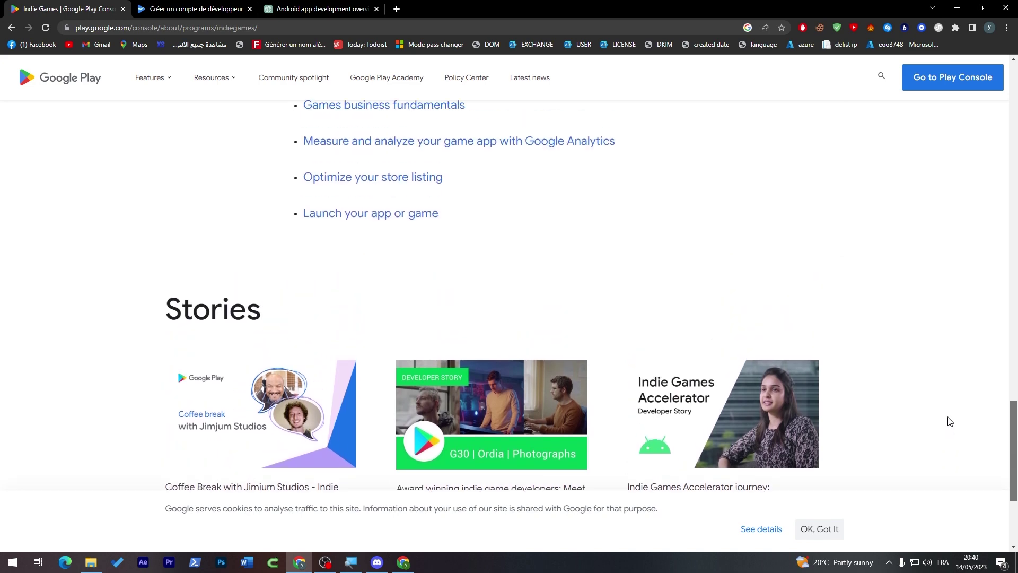
scroll(949, 421, up, 10)
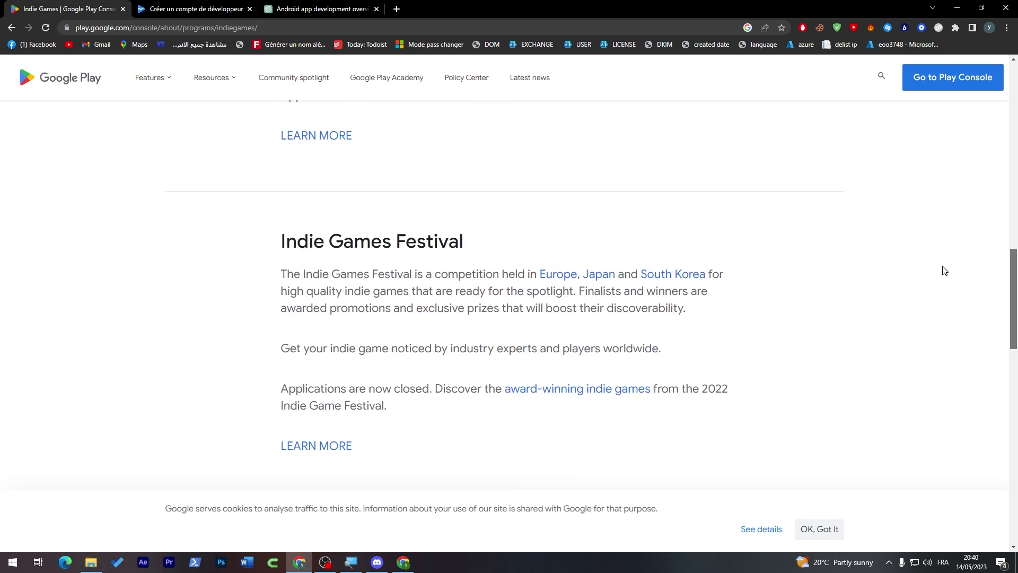
scroll(944, 270, up, 10)
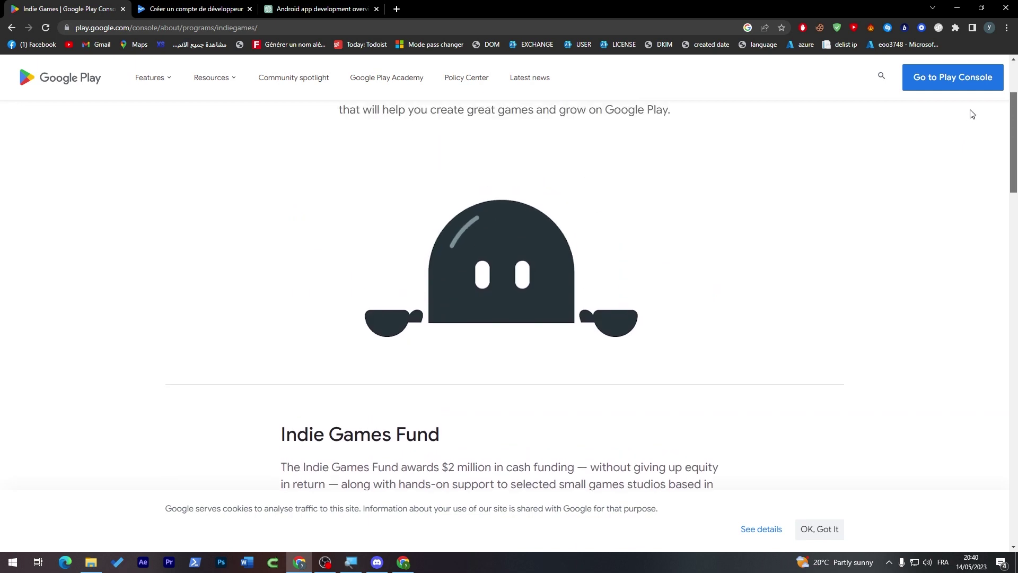